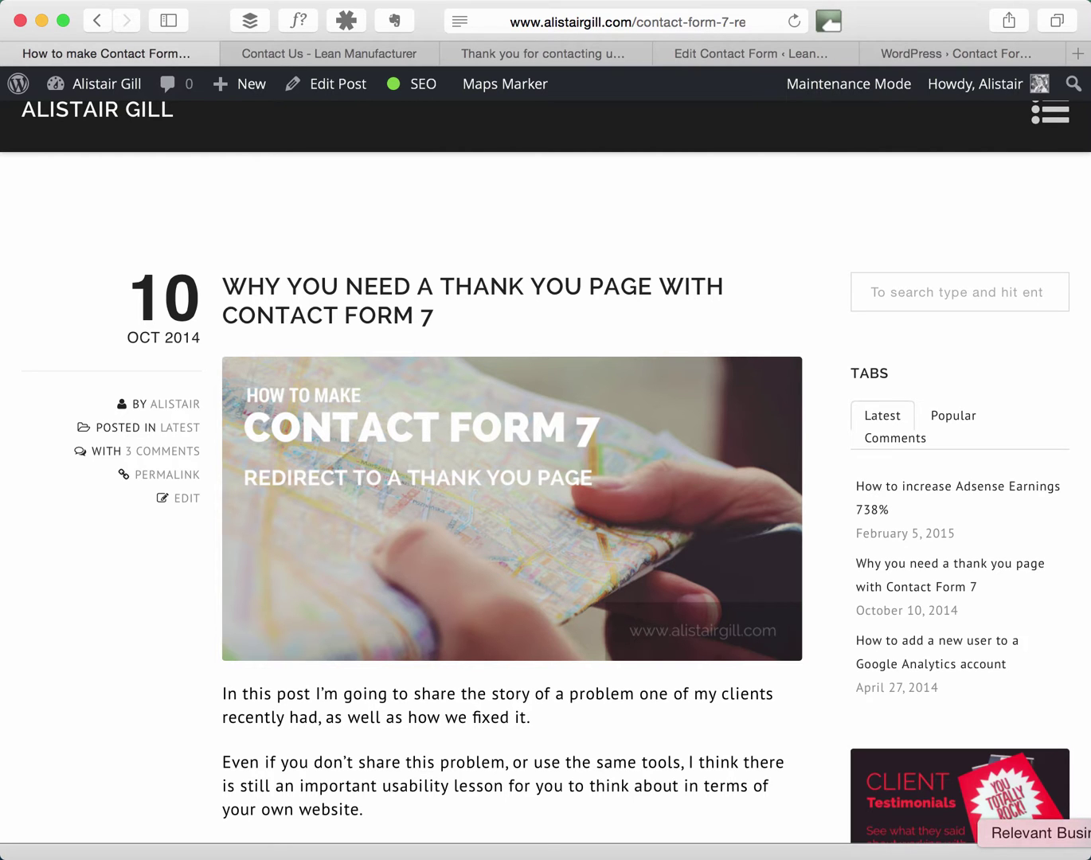
Scroll up and down through the currently shown page.
{"action": "scroll", "coordinate": [667, 664], "scroll_direction": "down", "scroll_amount": 15}
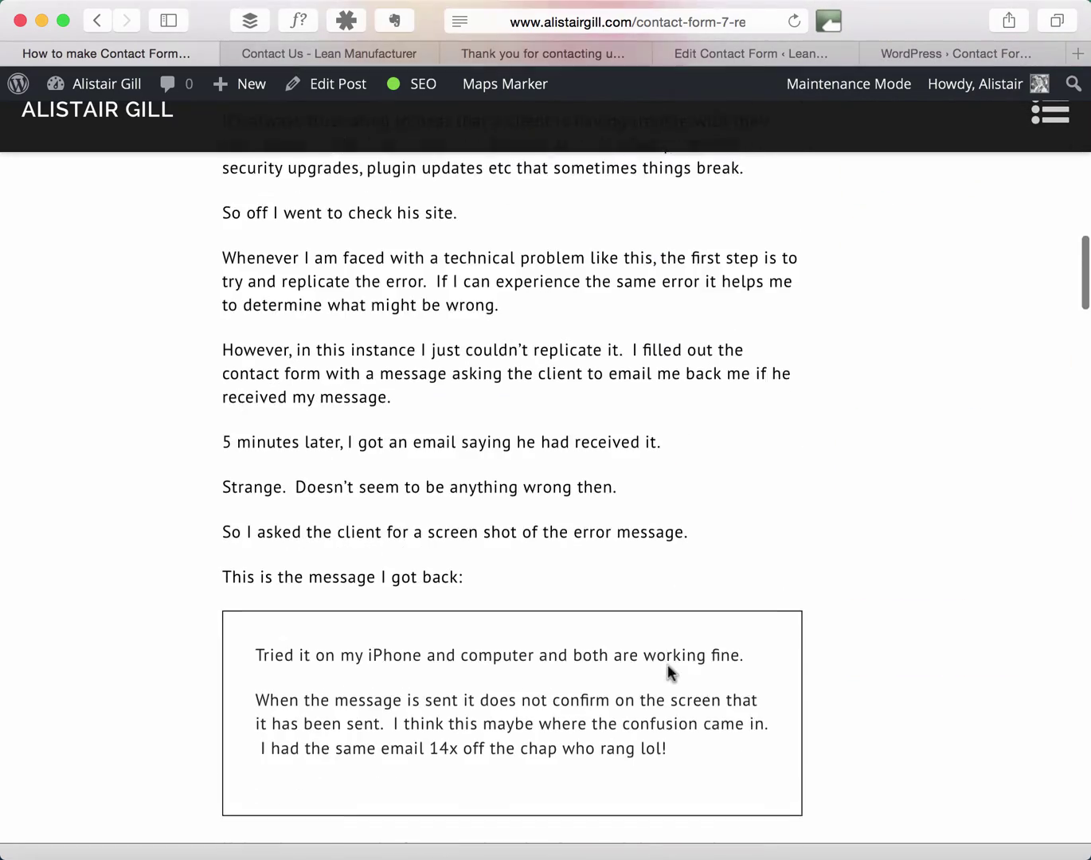
{"action": "scroll", "coordinate": [667, 665], "scroll_direction": "down", "scroll_amount": 20}
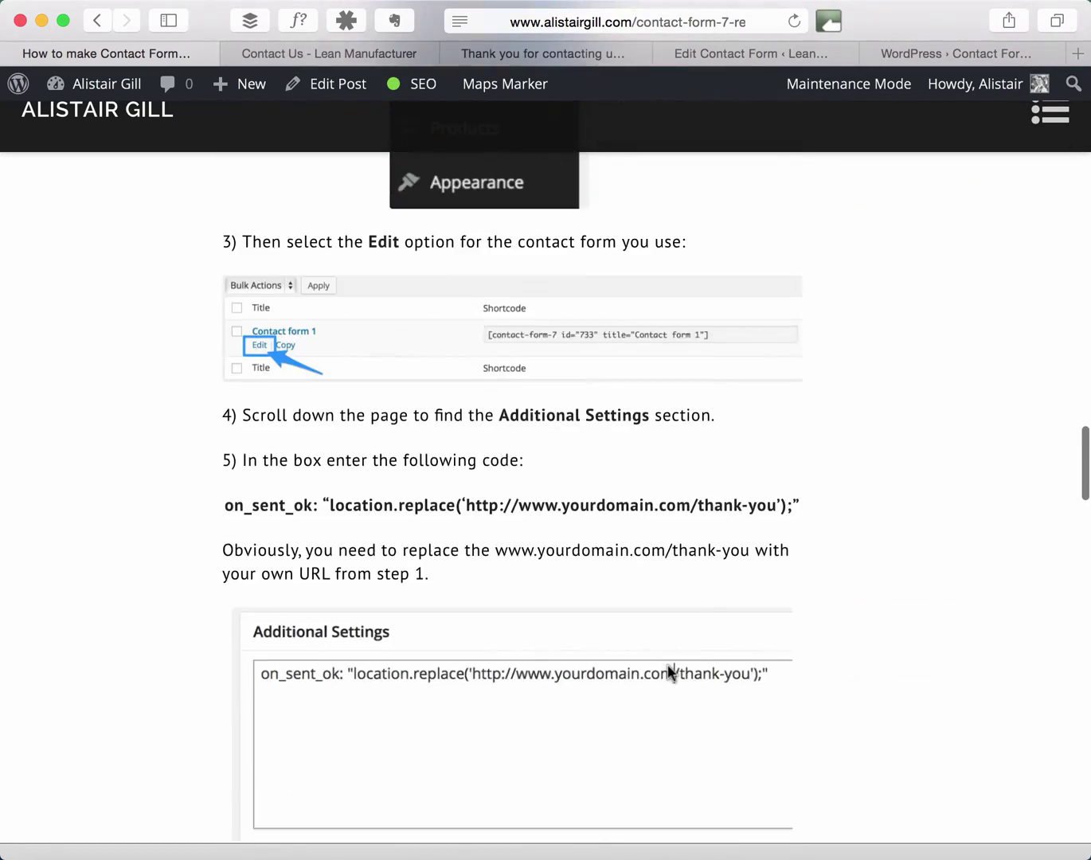
{"action": "scroll", "coordinate": [670, 673], "scroll_direction": "down", "scroll_amount": 1}
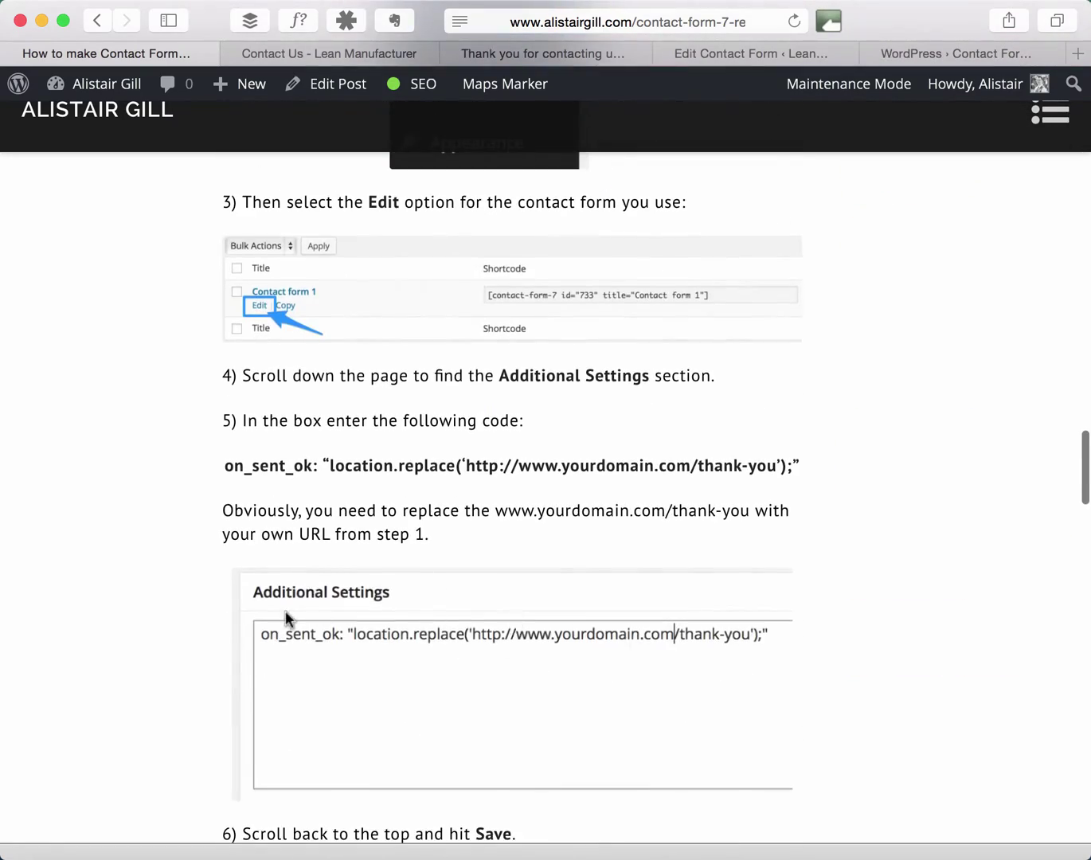
{"action": "scroll", "coordinate": [284, 617], "scroll_direction": "down", "scroll_amount": 8}
{"action": "scroll", "coordinate": [286, 620], "scroll_direction": "down", "scroll_amount": 4}
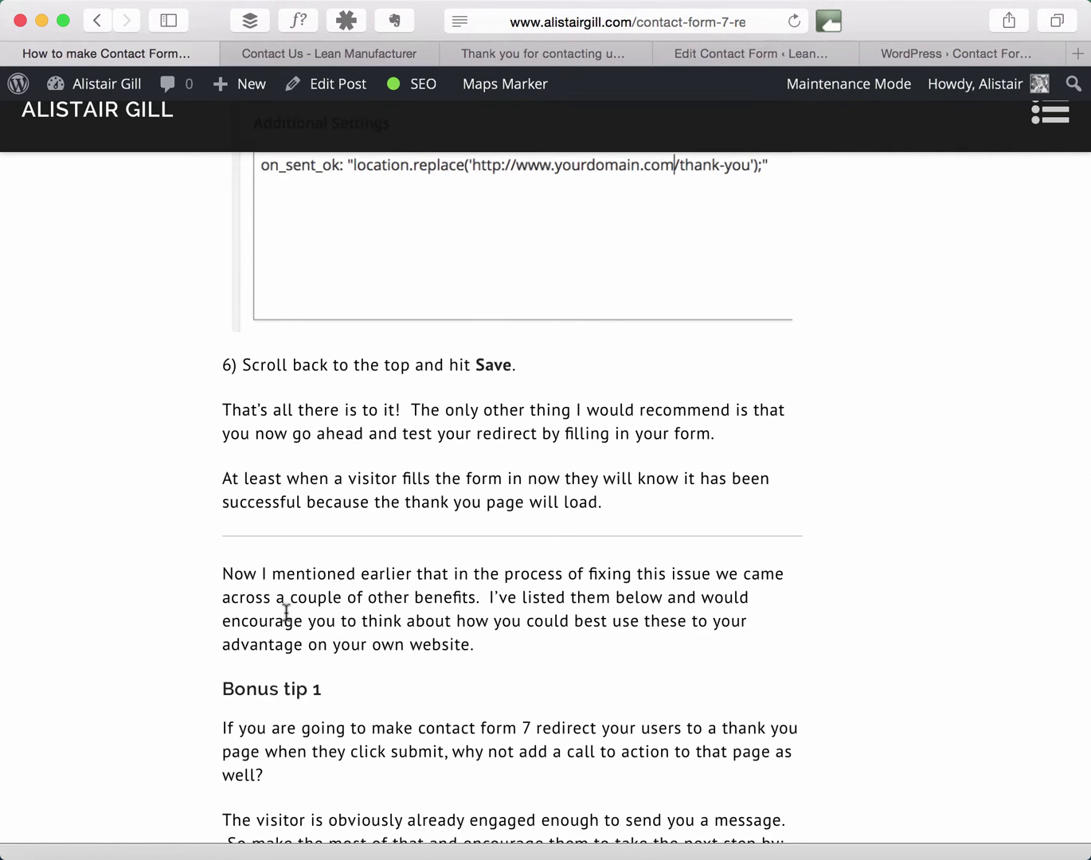
{"action": "scroll", "coordinate": [287, 612], "scroll_direction": "down", "scroll_amount": 20}
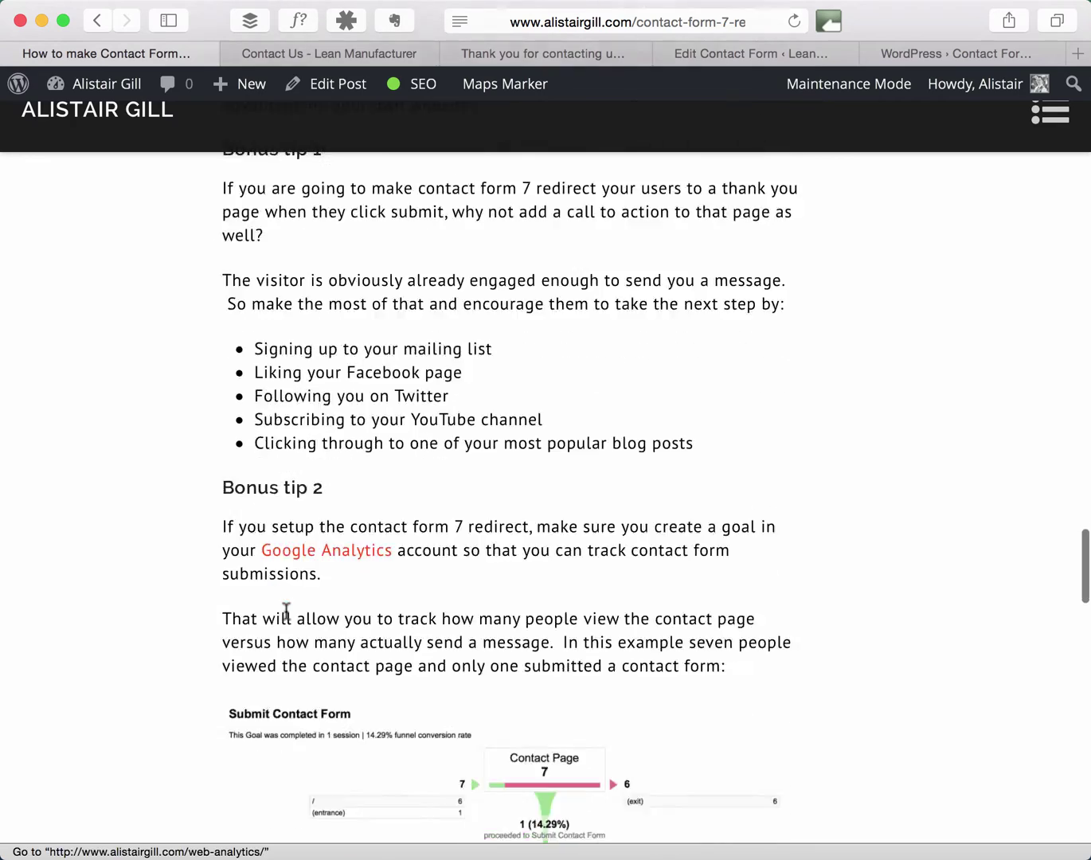
{"action": "scroll", "coordinate": [284, 615], "scroll_direction": "down", "scroll_amount": 5}
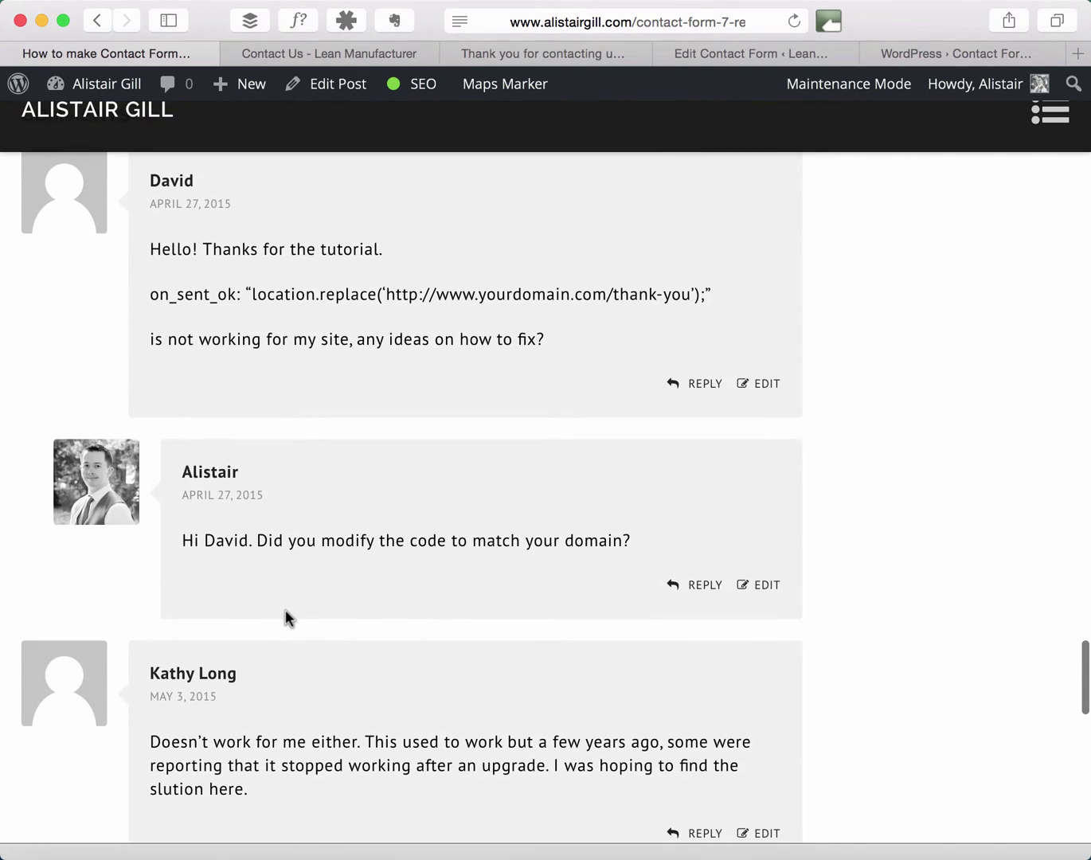
{"action": "scroll", "coordinate": [285, 615], "scroll_direction": "up", "scroll_amount": 1}
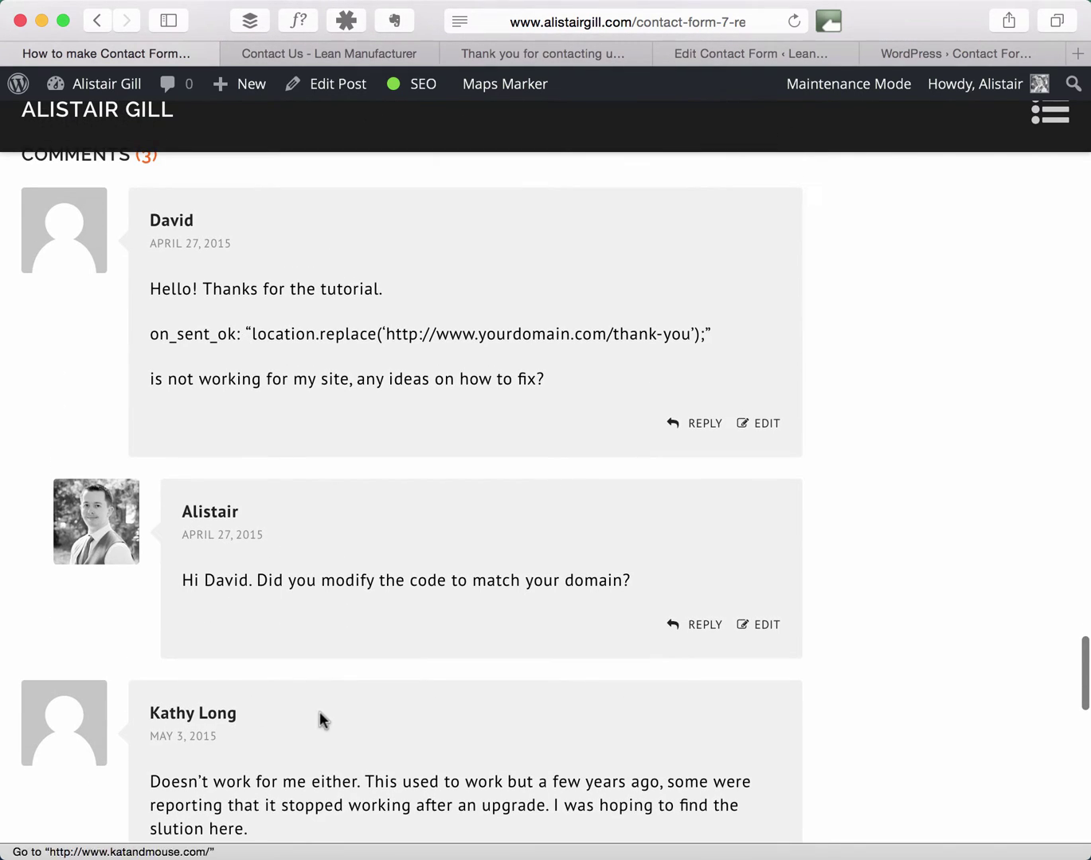
{"action": "scroll", "coordinate": [319, 716], "scroll_direction": "down", "scroll_amount": 4}
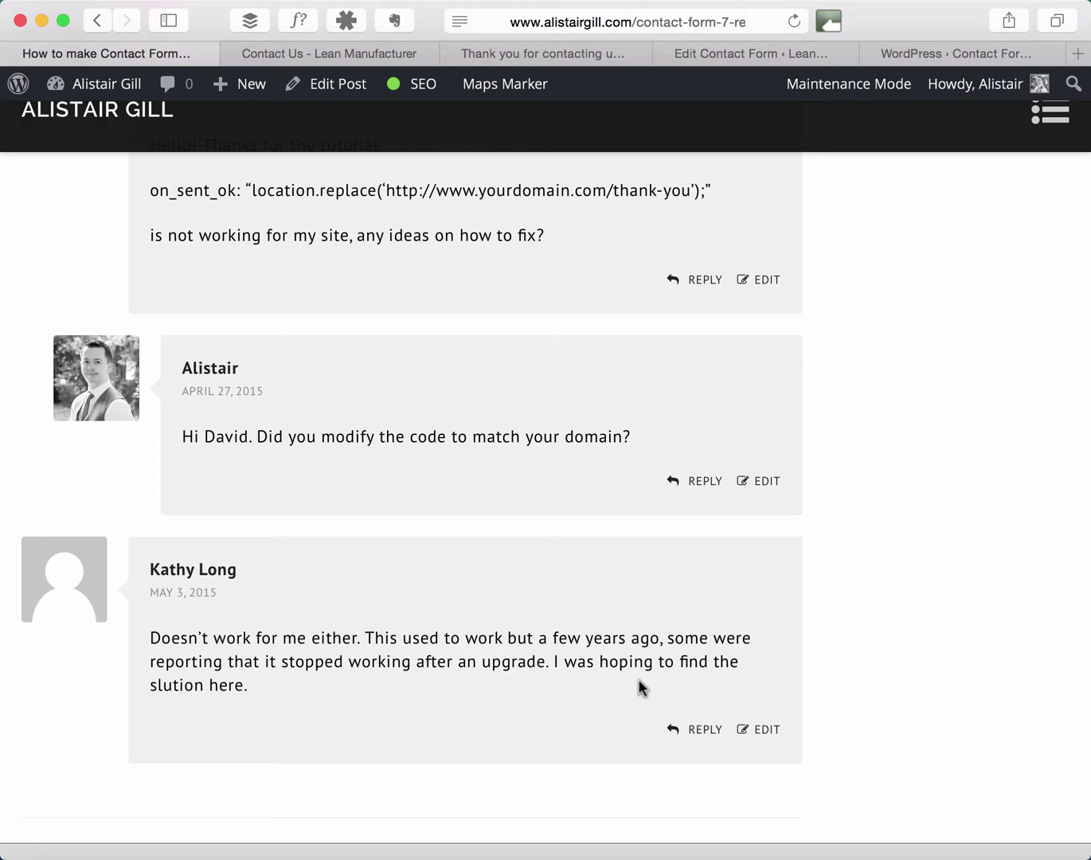
{"action": "scroll", "coordinate": [923, 382], "scroll_direction": "up", "scroll_amount": 15}
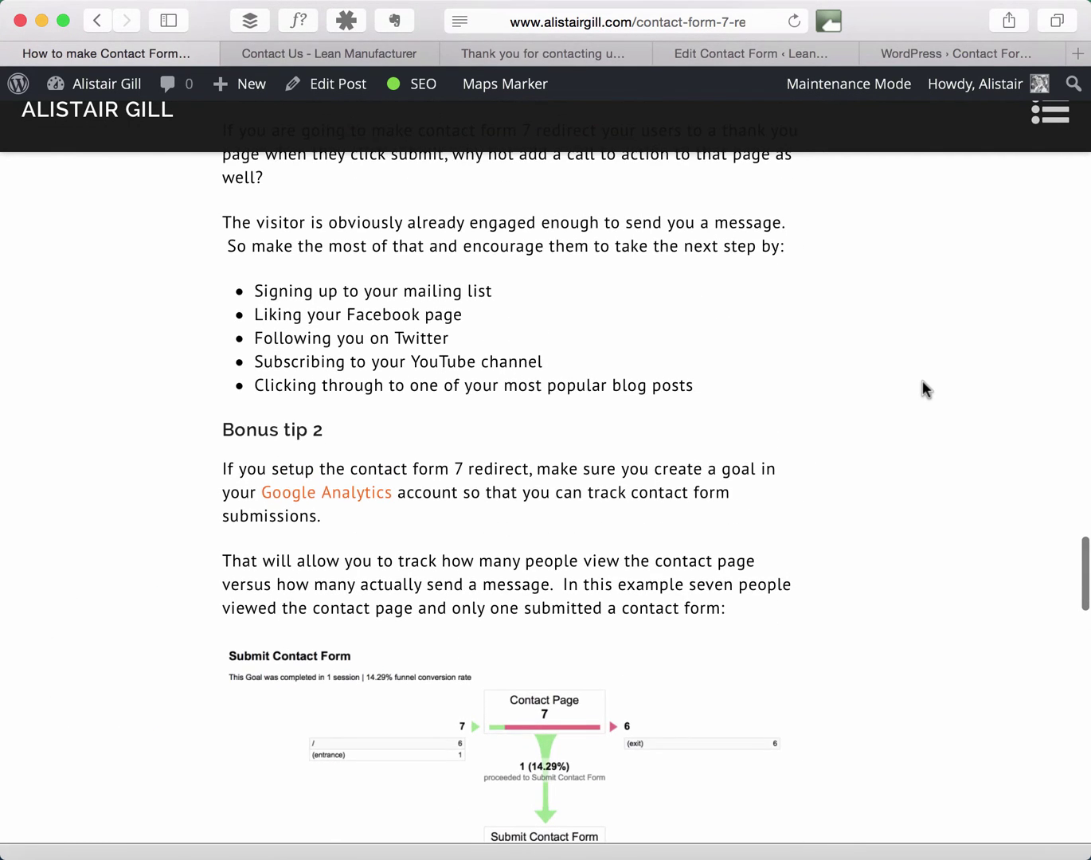
{"action": "scroll", "coordinate": [923, 381], "scroll_direction": "up", "scroll_amount": 15}
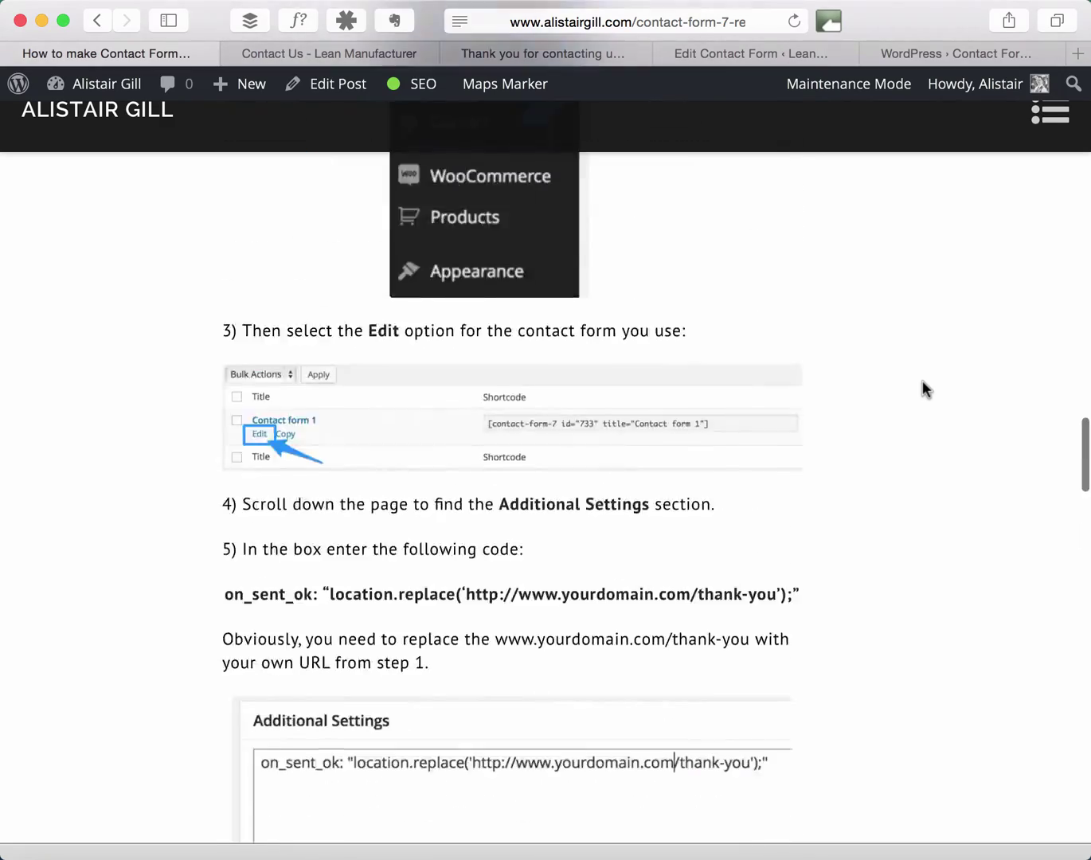
{"action": "scroll", "coordinate": [923, 388], "scroll_direction": "up", "scroll_amount": 20}
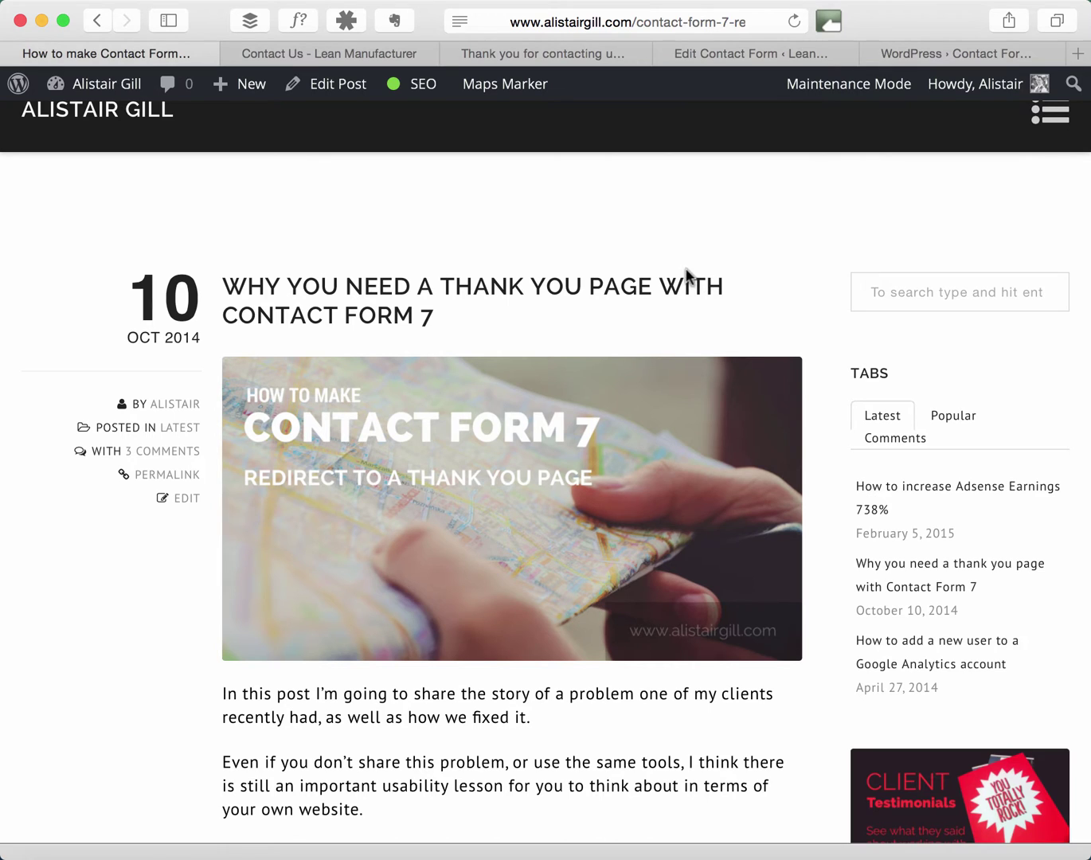
Bring up the Lean Manufacturer Contact Us page and scroll through its Name, Email, Subject and Message form.
{"action": "left_click", "coordinate": [394, 56]}
{"action": "scroll", "coordinate": [722, 354], "scroll_direction": "up", "scroll_amount": 3}
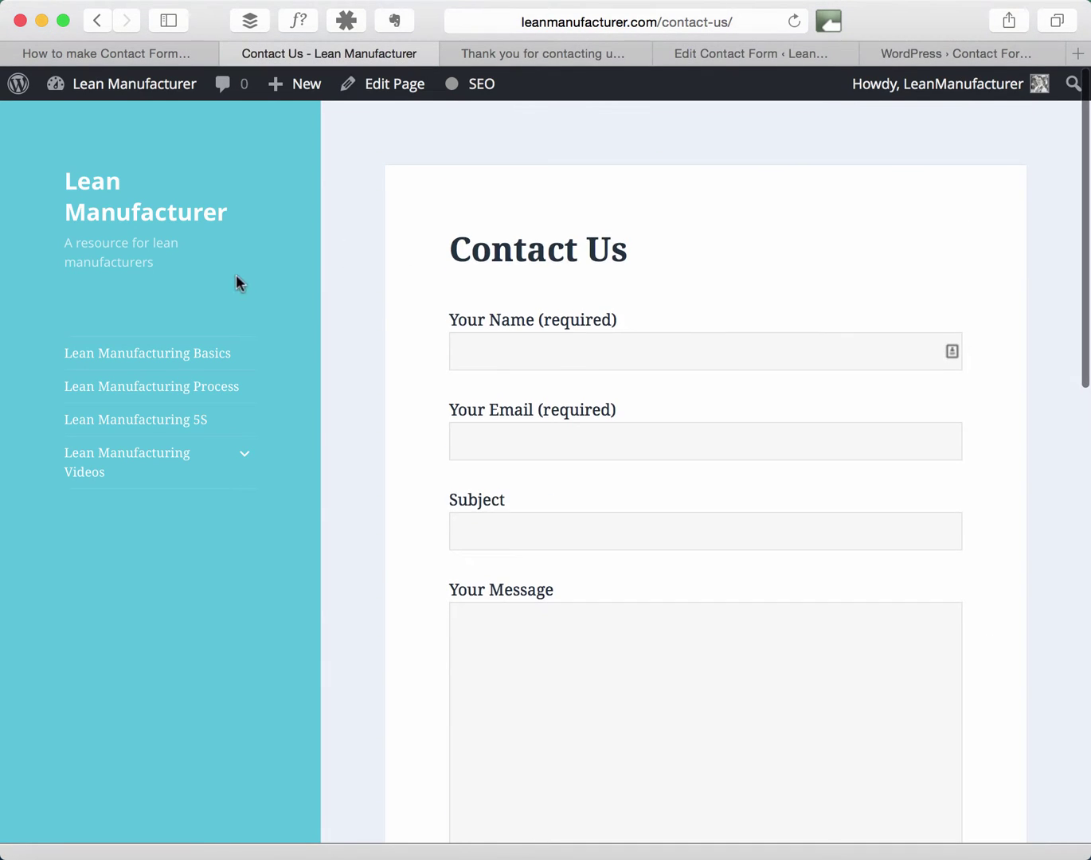
{"action": "scroll", "coordinate": [751, 436], "scroll_direction": "down", "scroll_amount": 2}
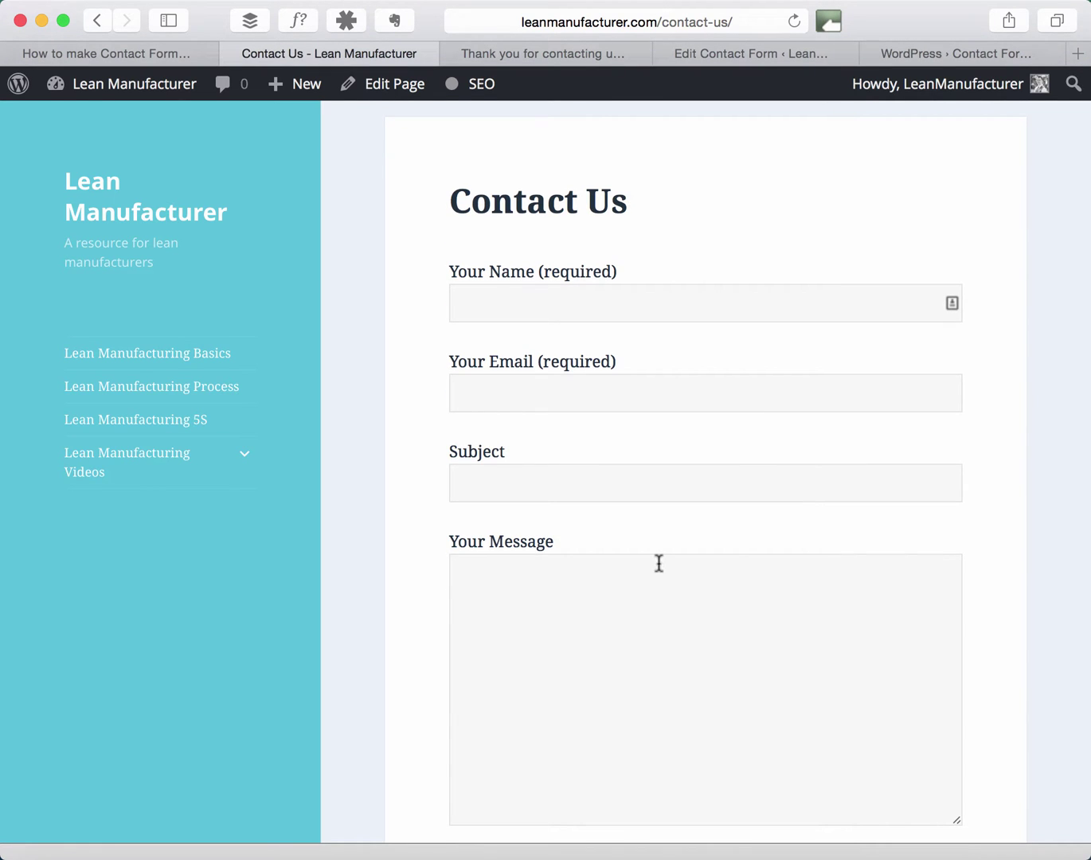
{"action": "scroll", "coordinate": [659, 564], "scroll_direction": "down", "scroll_amount": 5}
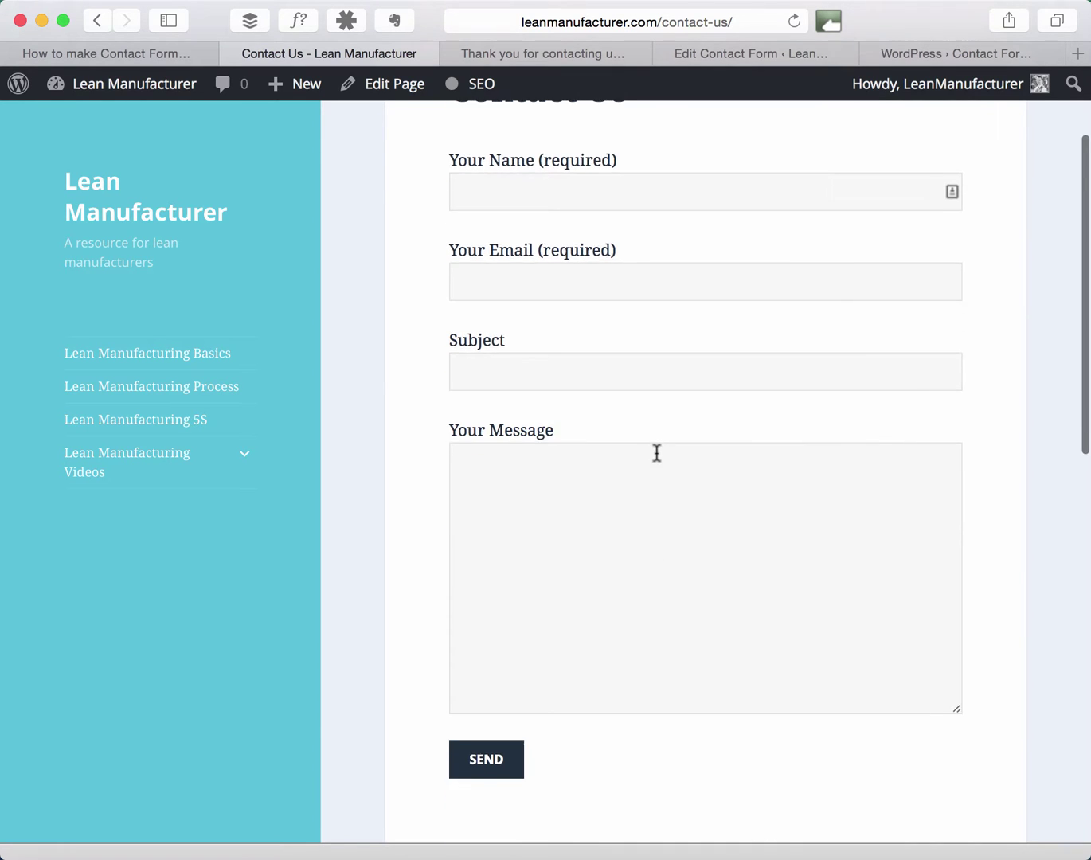
{"action": "scroll", "coordinate": [656, 453], "scroll_direction": "up", "scroll_amount": 6}
{"action": "scroll", "coordinate": [656, 459], "scroll_direction": "down", "scroll_amount": 1}
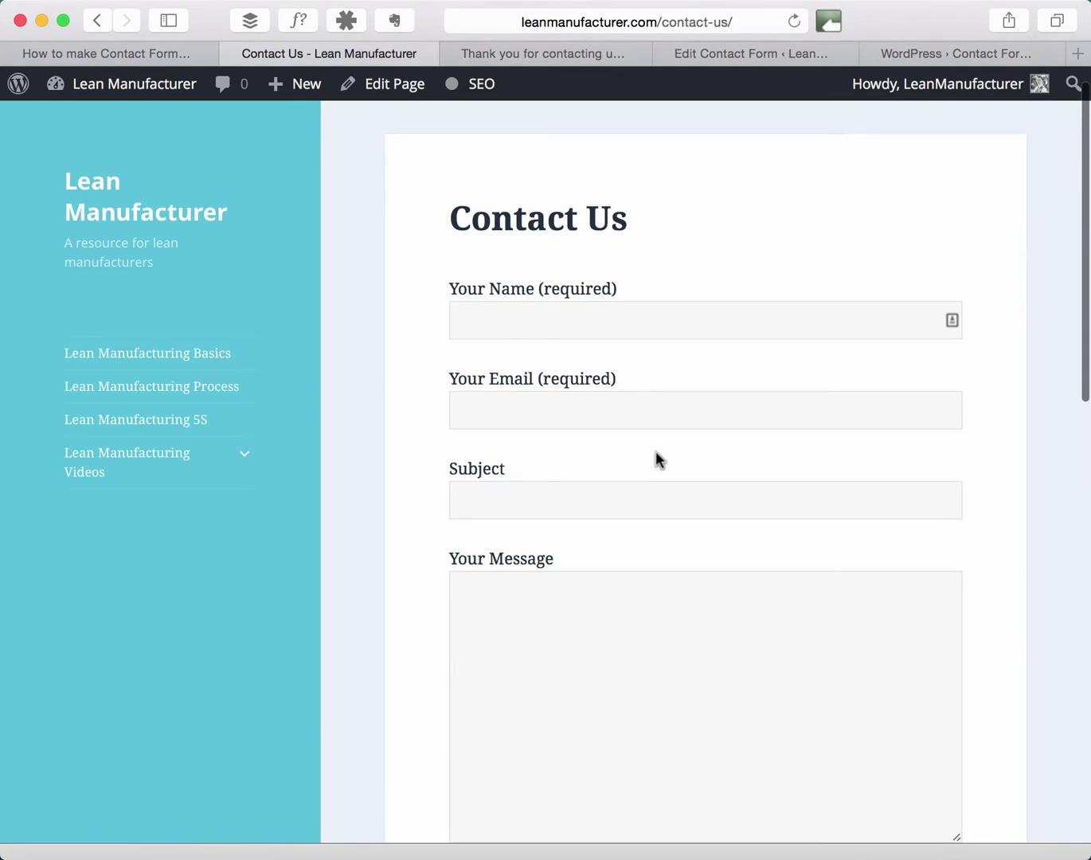
Open Contact form 1's Additional Settings and compare its on_sent_ok redirect with the thank-you page.
{"action": "left_click", "coordinate": [734, 51]}
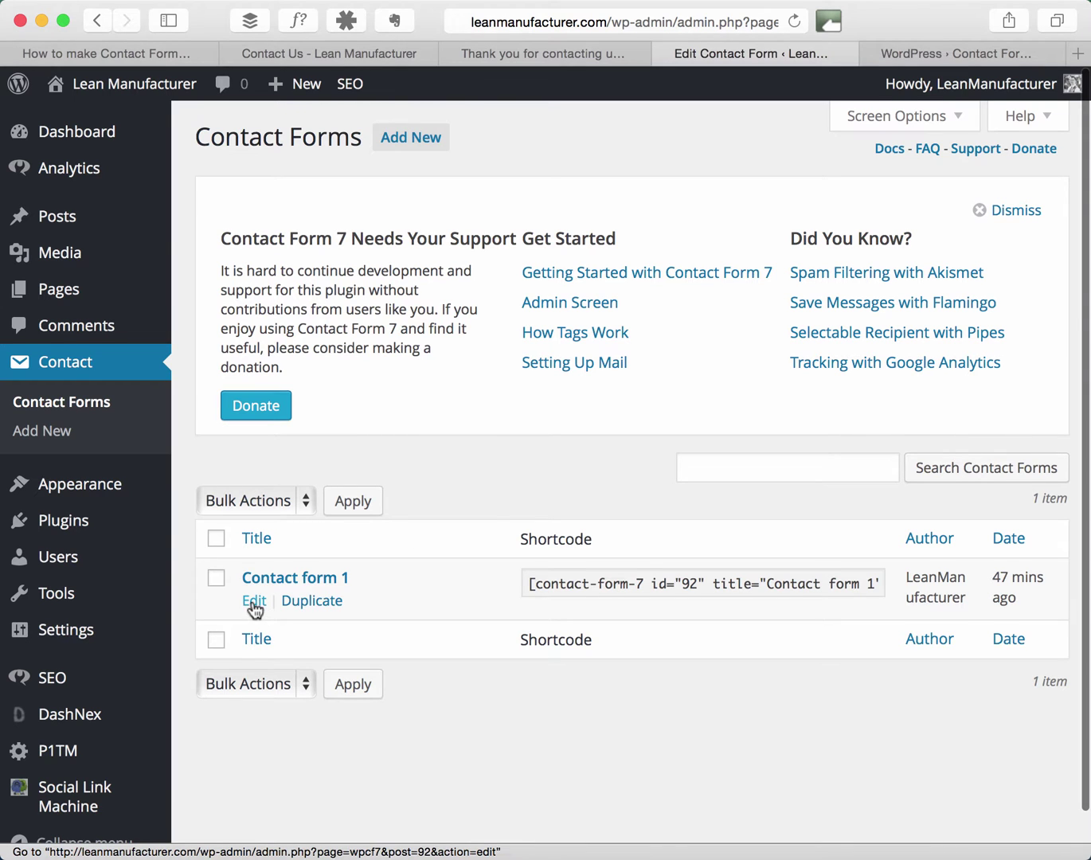
{"action": "left_click", "coordinate": [253, 602]}
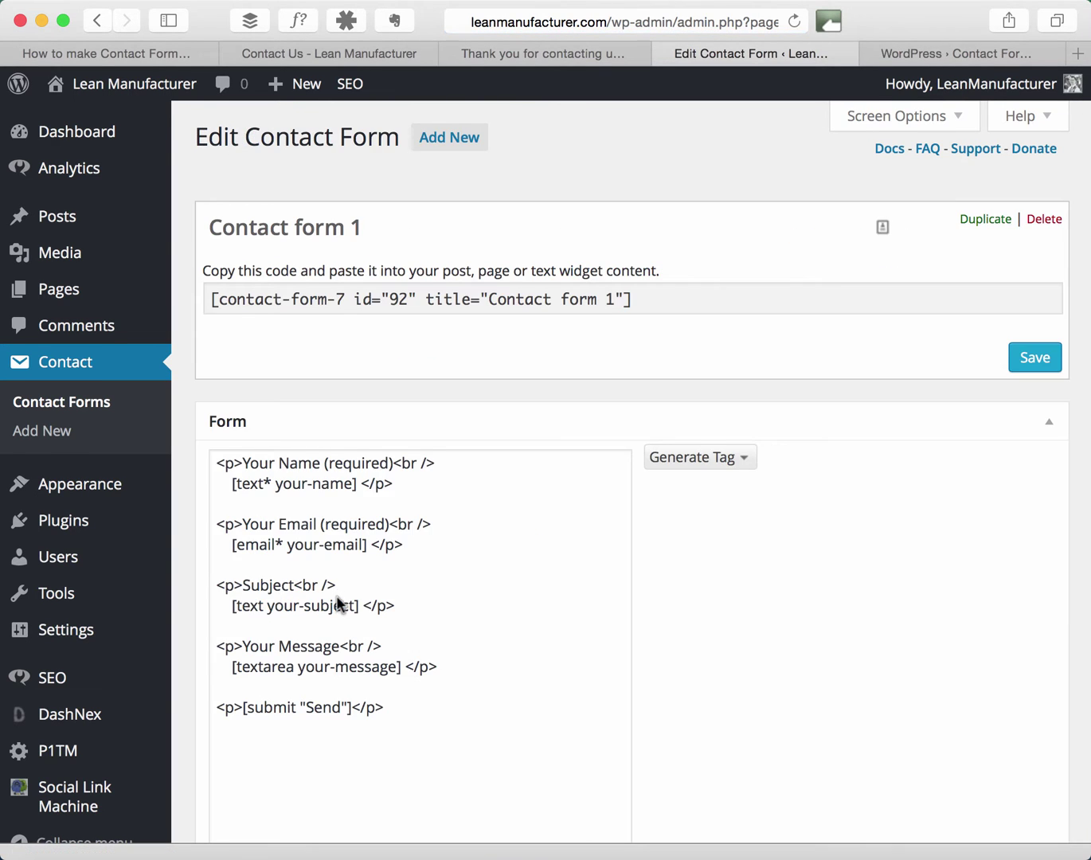
{"action": "scroll", "coordinate": [337, 602], "scroll_direction": "down", "scroll_amount": 20}
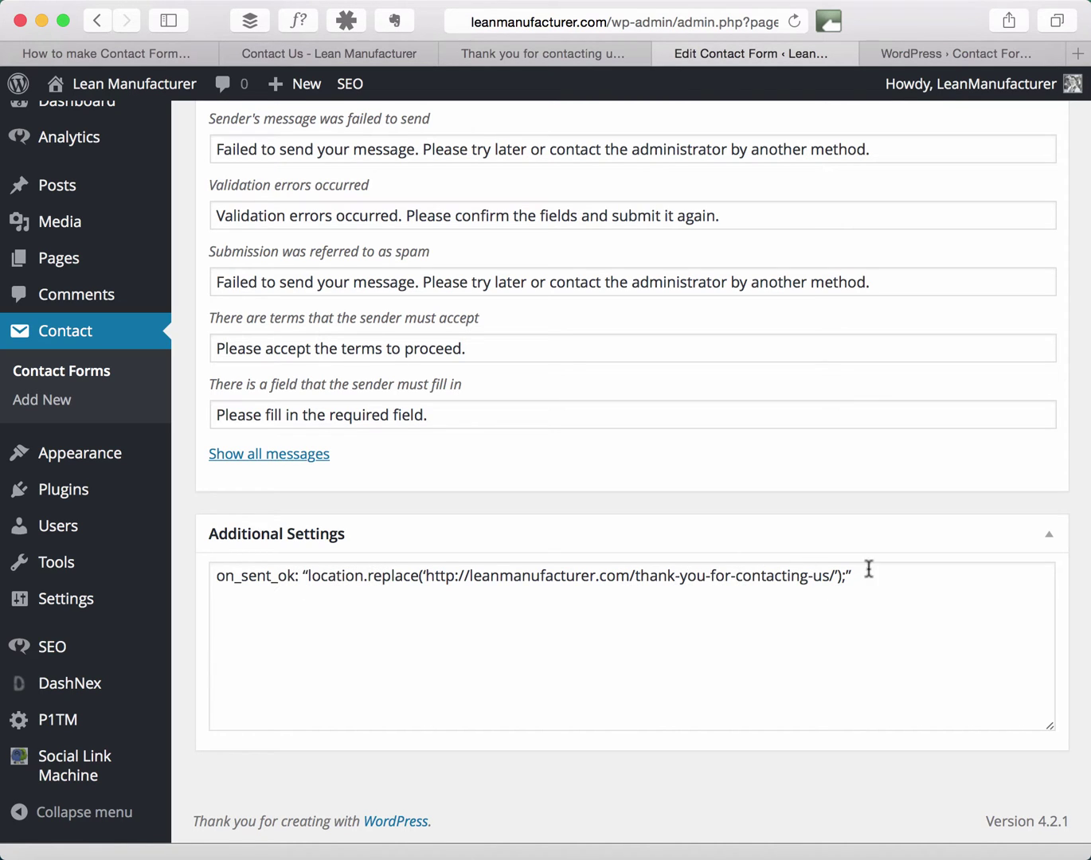
{"action": "left_click", "coordinate": [588, 57]}
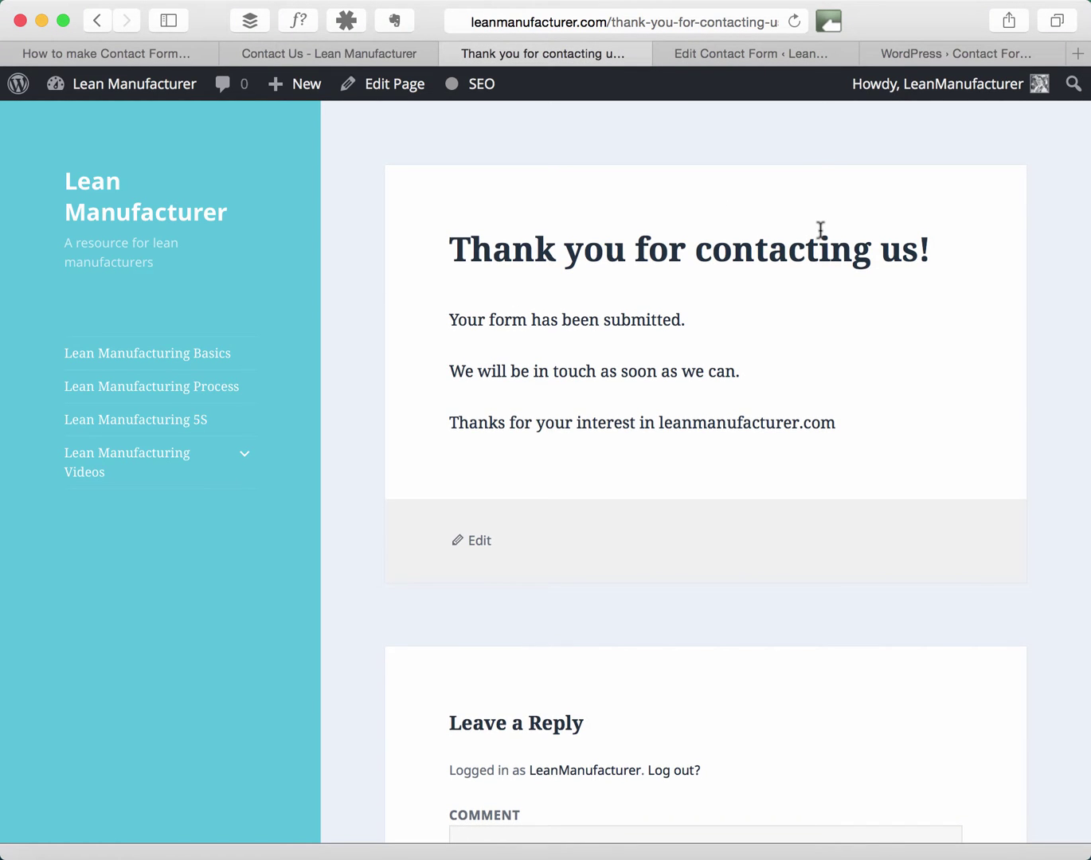
{"action": "left_click", "coordinate": [759, 53]}
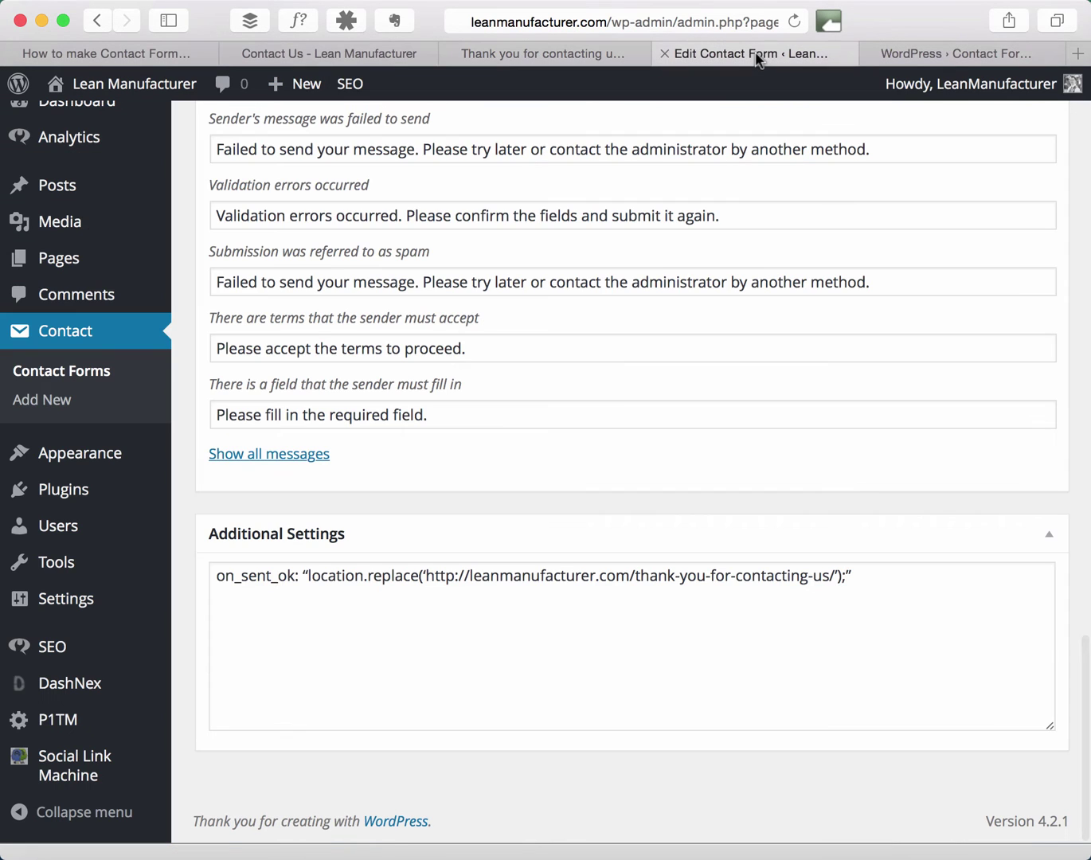
On the Contact Us page, enter a test name and e-mail address.
{"action": "left_click", "coordinate": [408, 62]}
{"action": "left_click", "coordinate": [648, 319]}
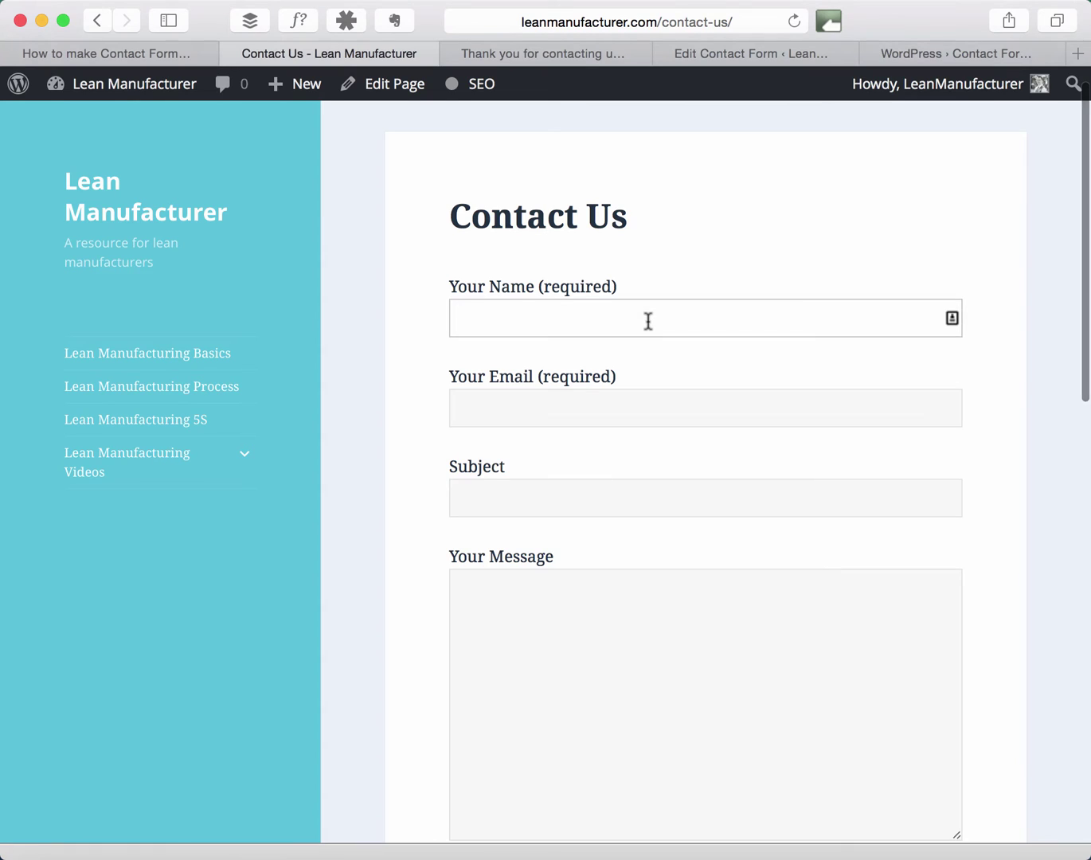
{"action": "type", "text": "Alistair"}
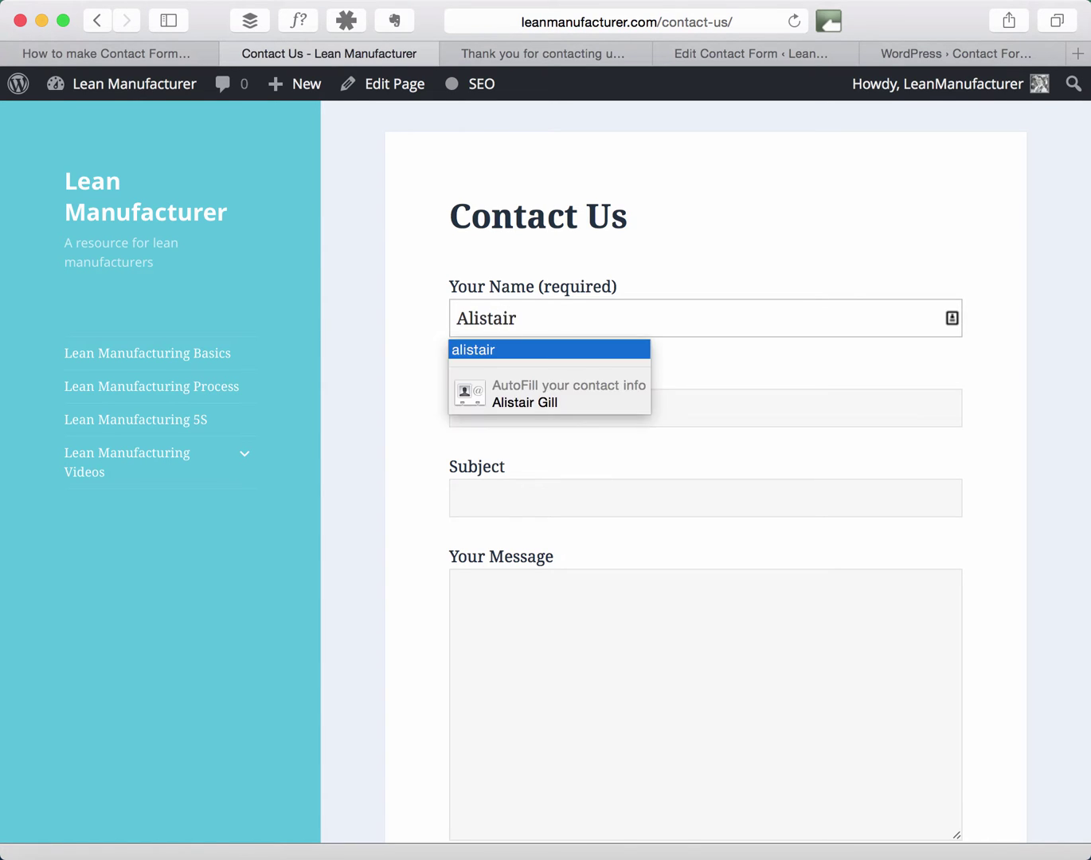
{"action": "key", "text": "Tab"}
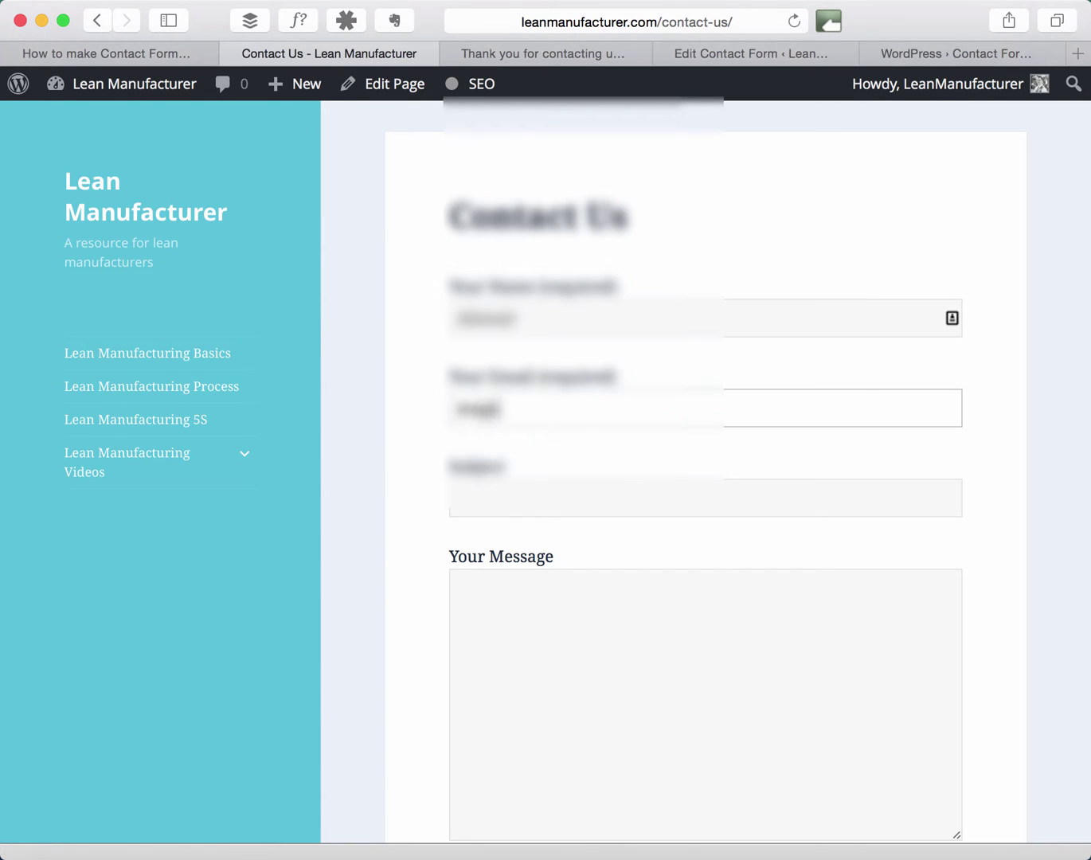
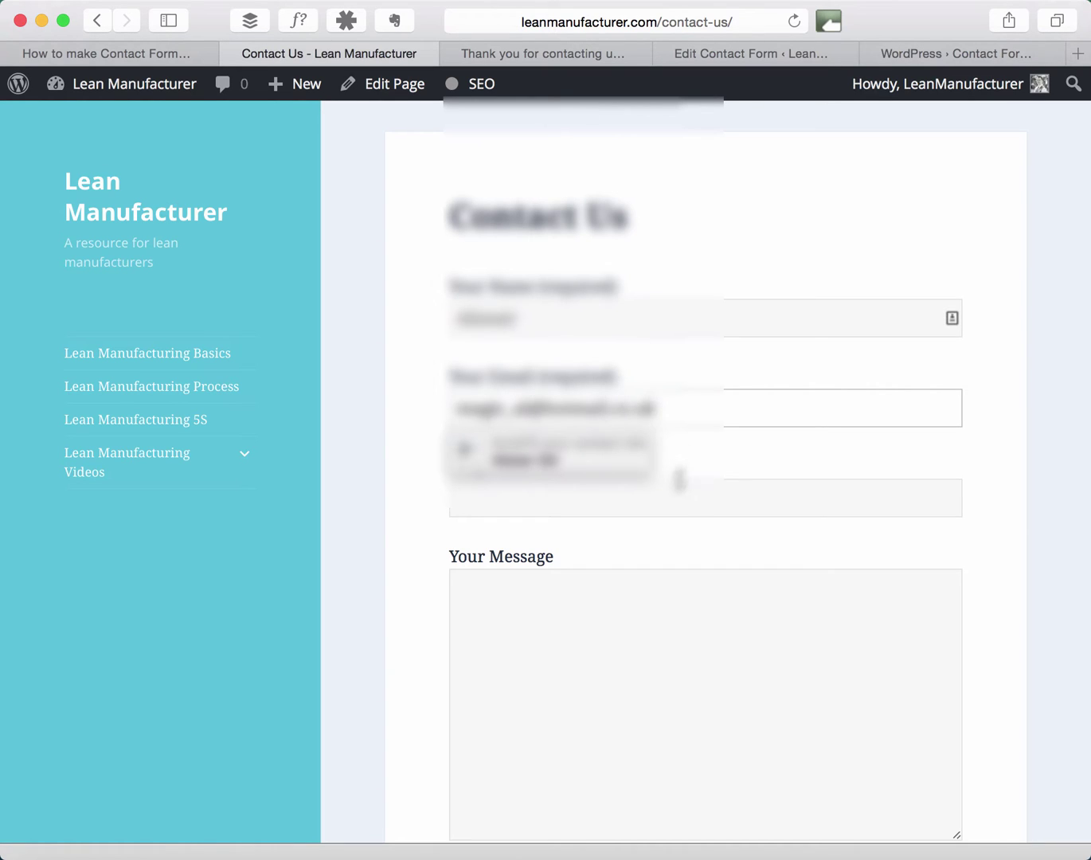
Enter subject 'Testing' and message 'sdvsdsv', then submit the test form.
{"action": "left_click", "coordinate": [680, 483]}
{"action": "type", "text": "Testing"}
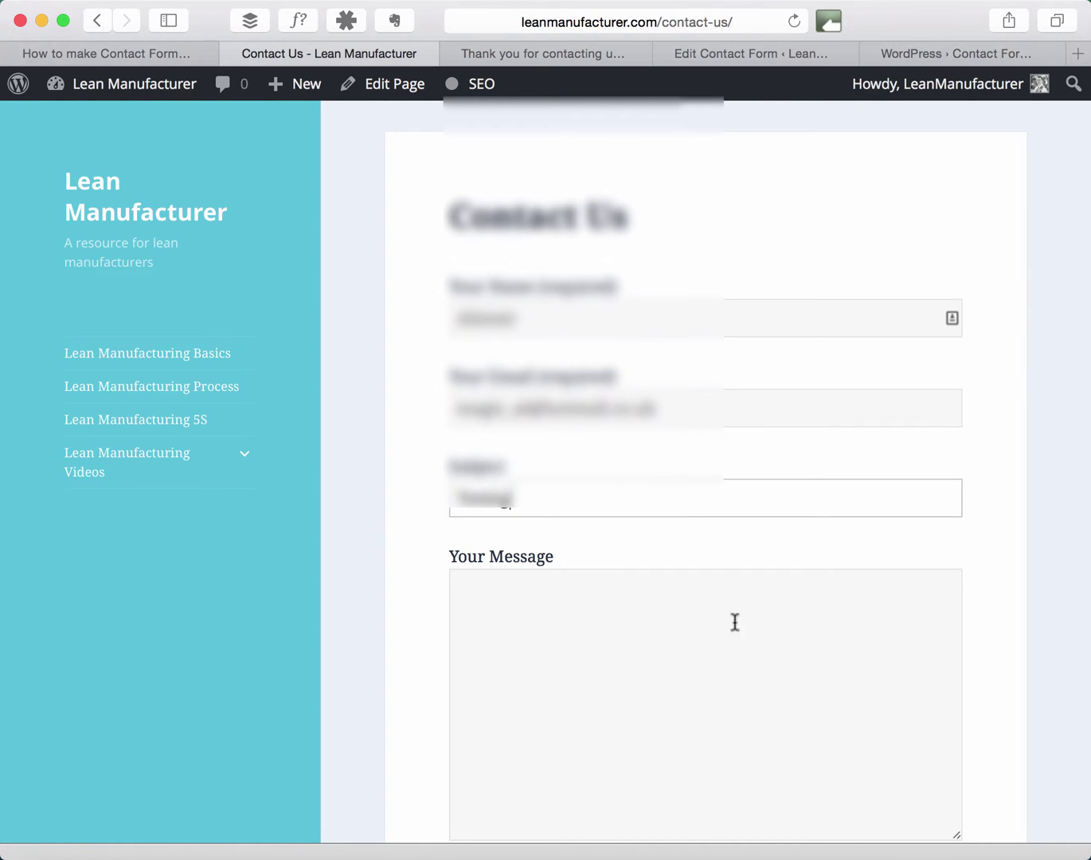
{"action": "left_click", "coordinate": [736, 637]}
{"action": "type", "text": "sdvsdsv"}
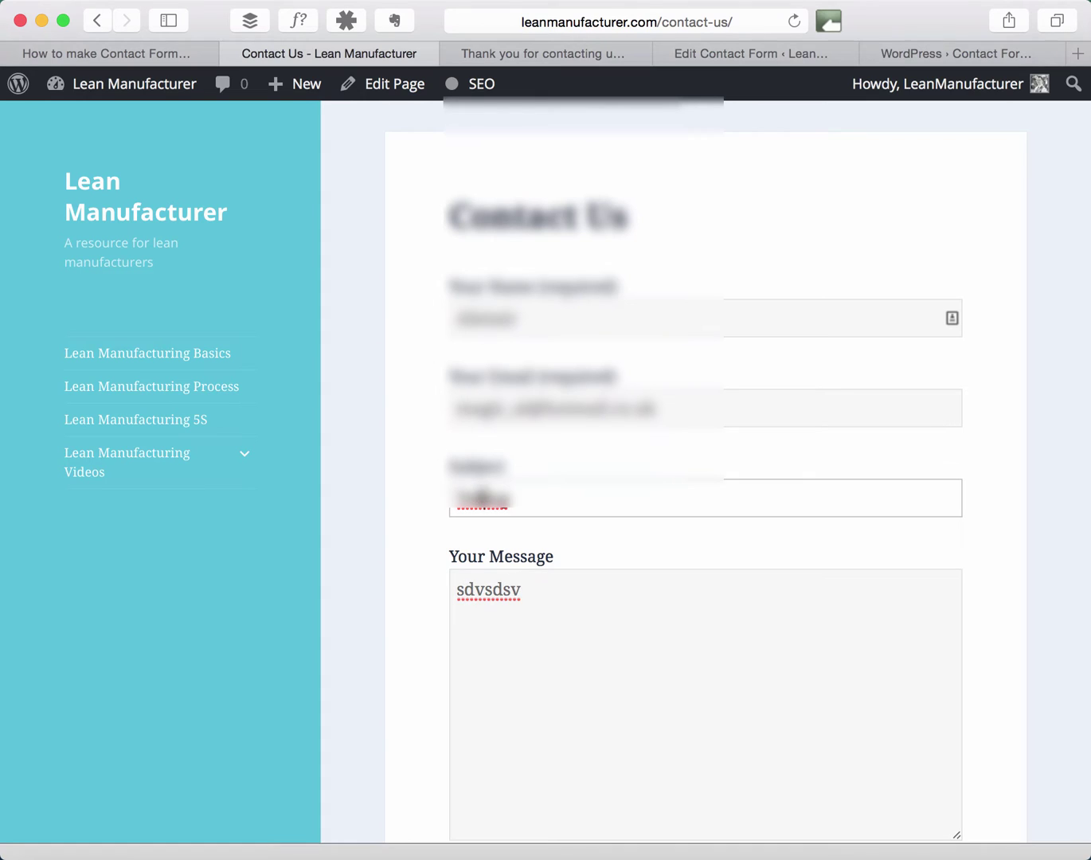
{"action": "scroll", "coordinate": [687, 633], "scroll_direction": "down", "scroll_amount": 5}
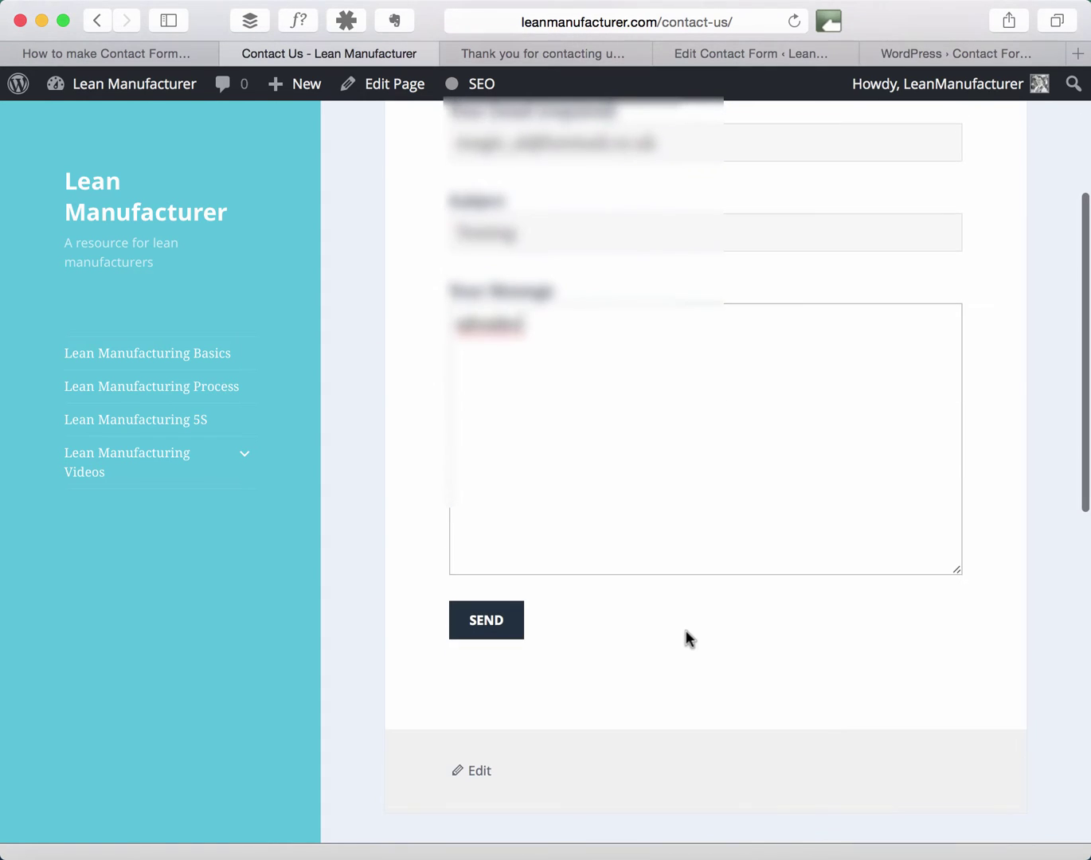
{"action": "left_click", "coordinate": [504, 625]}
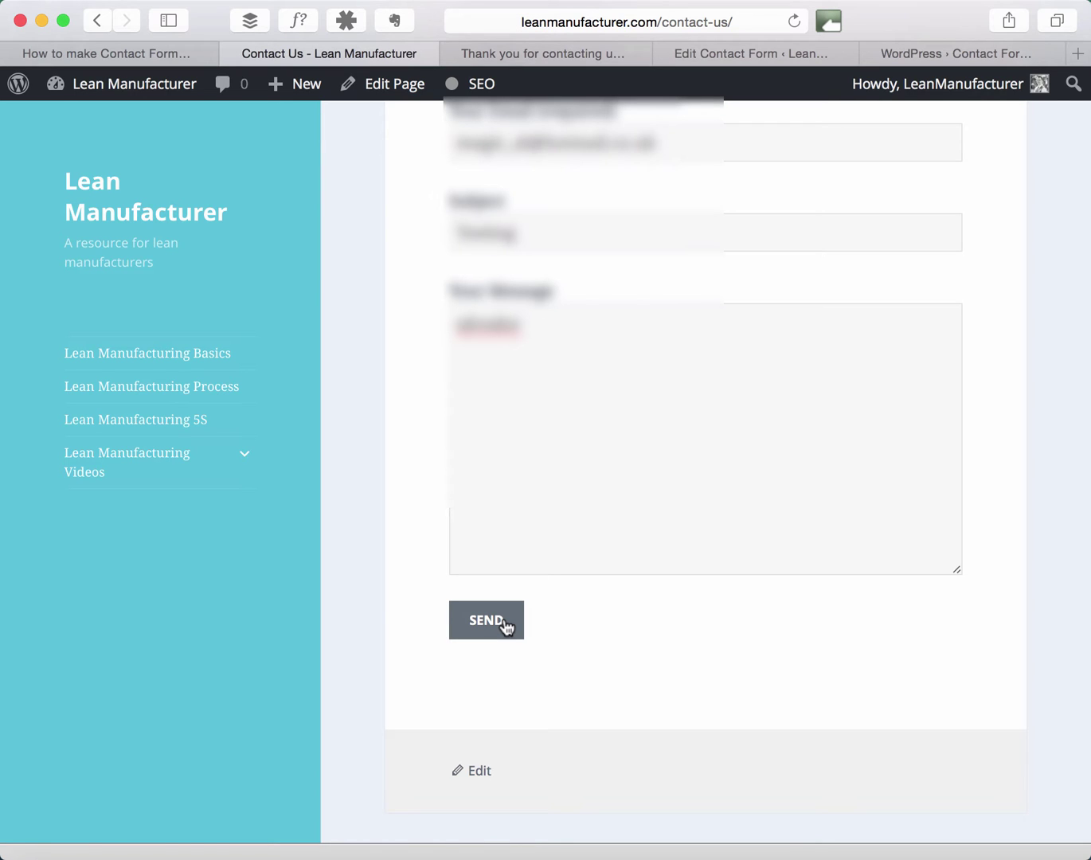
Scroll up and down the Contact Us page to review the submitted form.
{"action": "scroll", "coordinate": [625, 567], "scroll_direction": "up", "scroll_amount": 5}
{"action": "scroll", "coordinate": [625, 567], "scroll_direction": "down", "scroll_amount": 5}
{"action": "scroll", "coordinate": [624, 565], "scroll_direction": "down", "scroll_amount": 5}
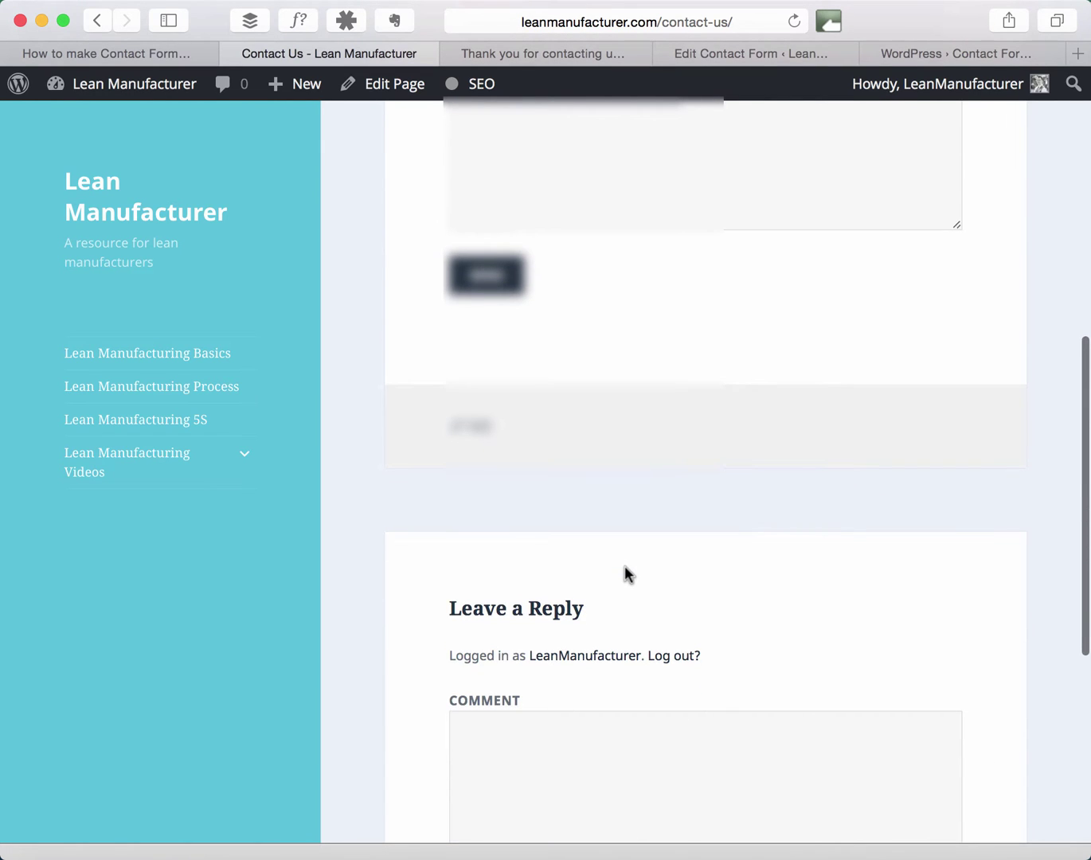
{"action": "scroll", "coordinate": [623, 565], "scroll_direction": "up", "scroll_amount": 8}
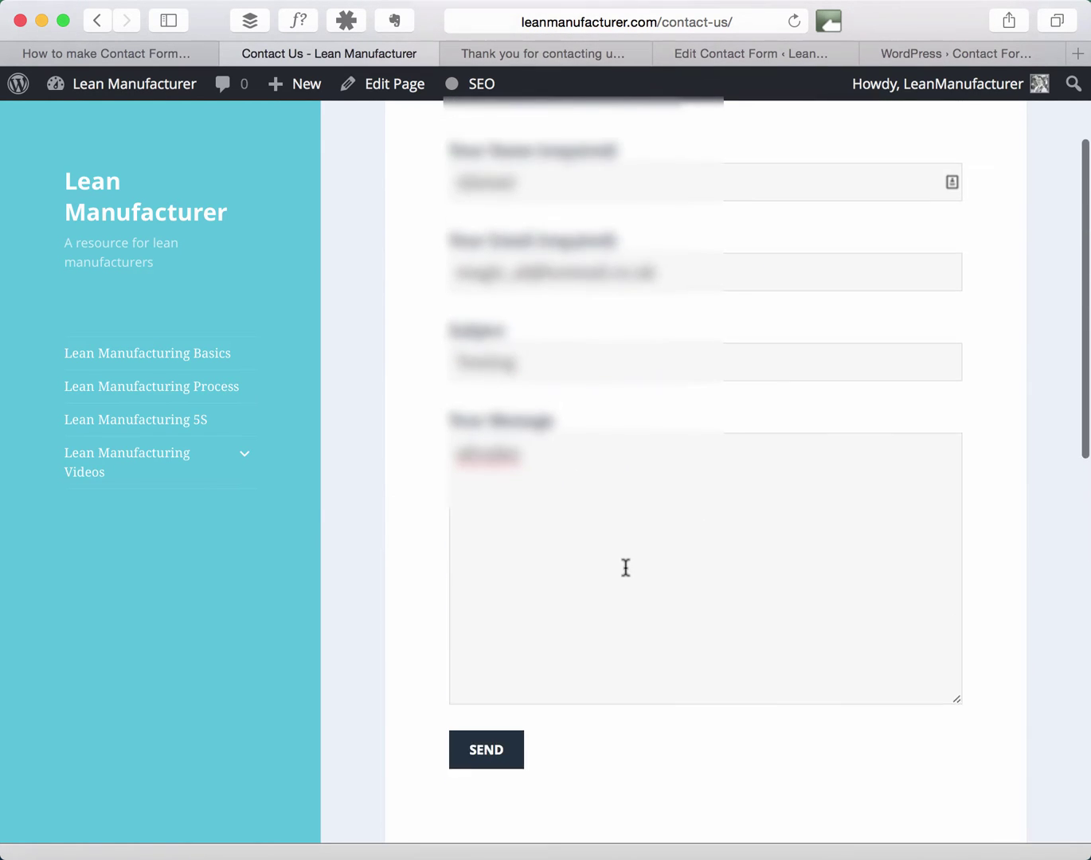
{"action": "scroll", "coordinate": [625, 567], "scroll_direction": "up", "scroll_amount": 3}
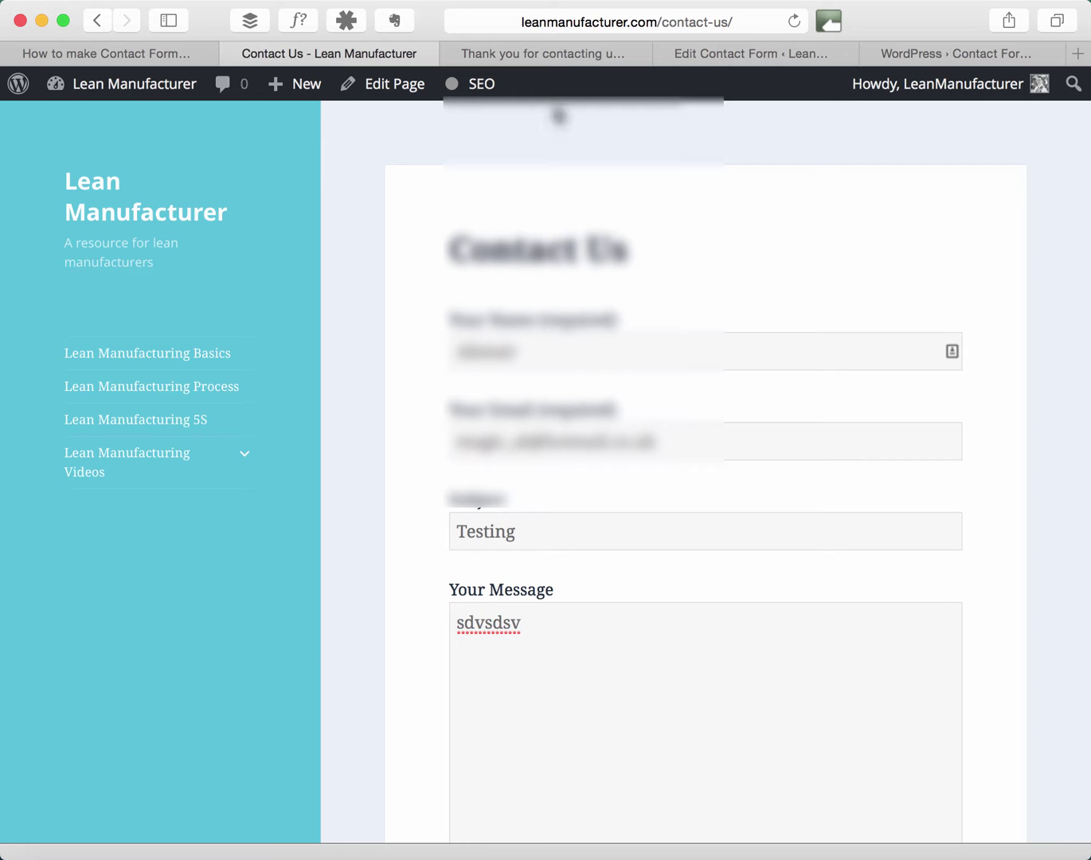
Cut the on_sent_ok redirect line from Contact form 1's Additional Settings and save the form.
{"action": "left_click", "coordinate": [551, 54]}
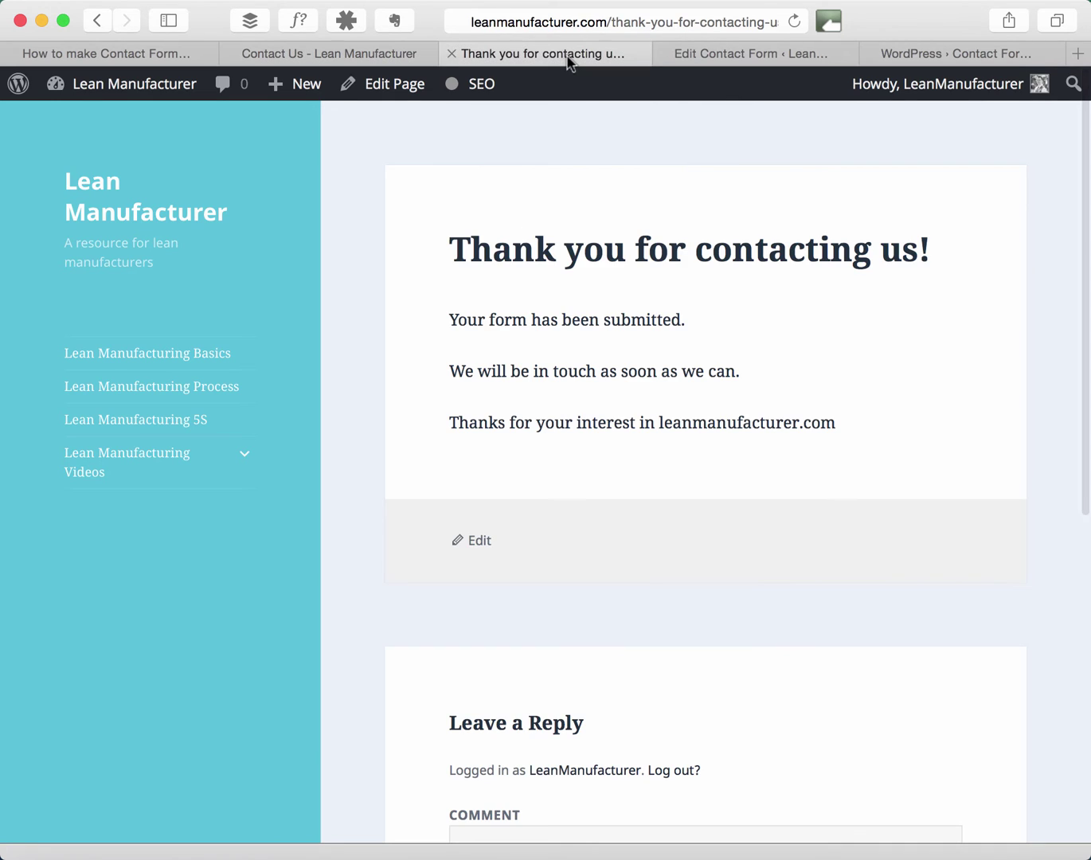
{"action": "left_click", "coordinate": [756, 61]}
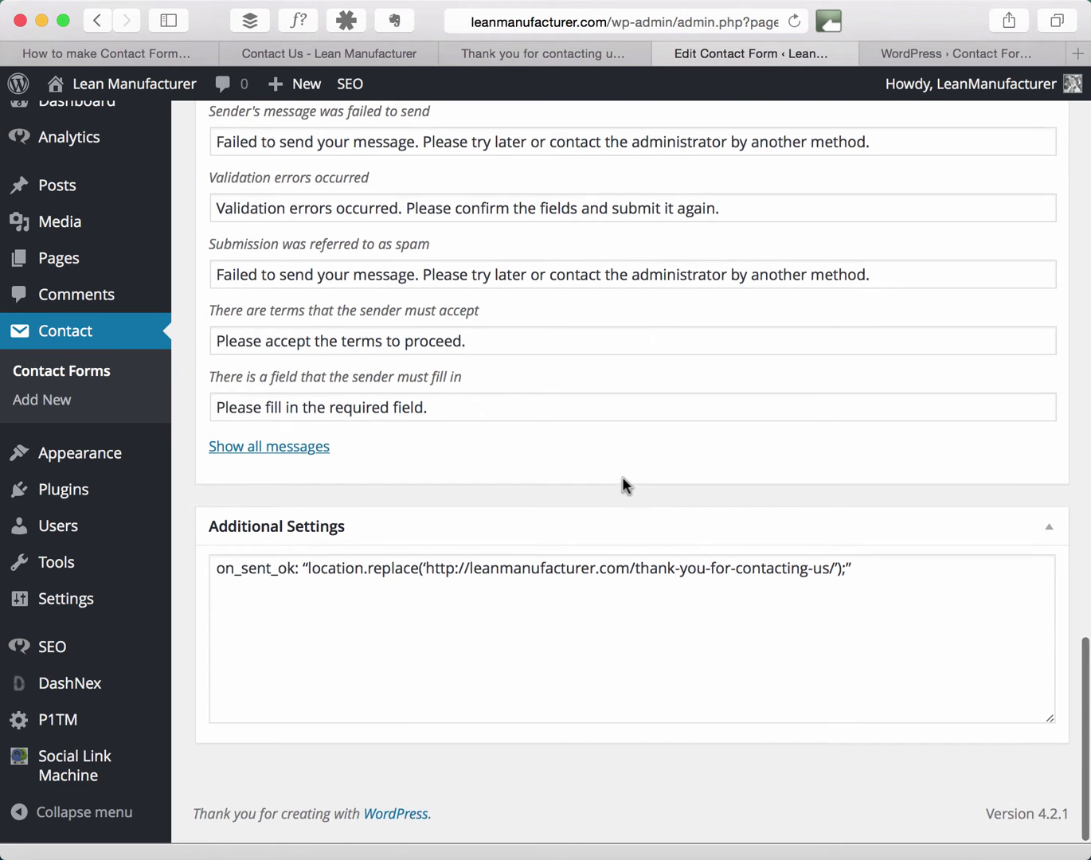
{"action": "scroll", "coordinate": [622, 483], "scroll_direction": "up", "scroll_amount": 1}
{"action": "left_click_drag", "start_coordinate": [215, 576], "coordinate": [822, 597]}
{"action": "key", "text": "ctrl+x"}
{"action": "scroll", "coordinate": [1006, 334], "scroll_direction": "up", "scroll_amount": 15}
{"action": "left_click", "coordinate": [1030, 187]}
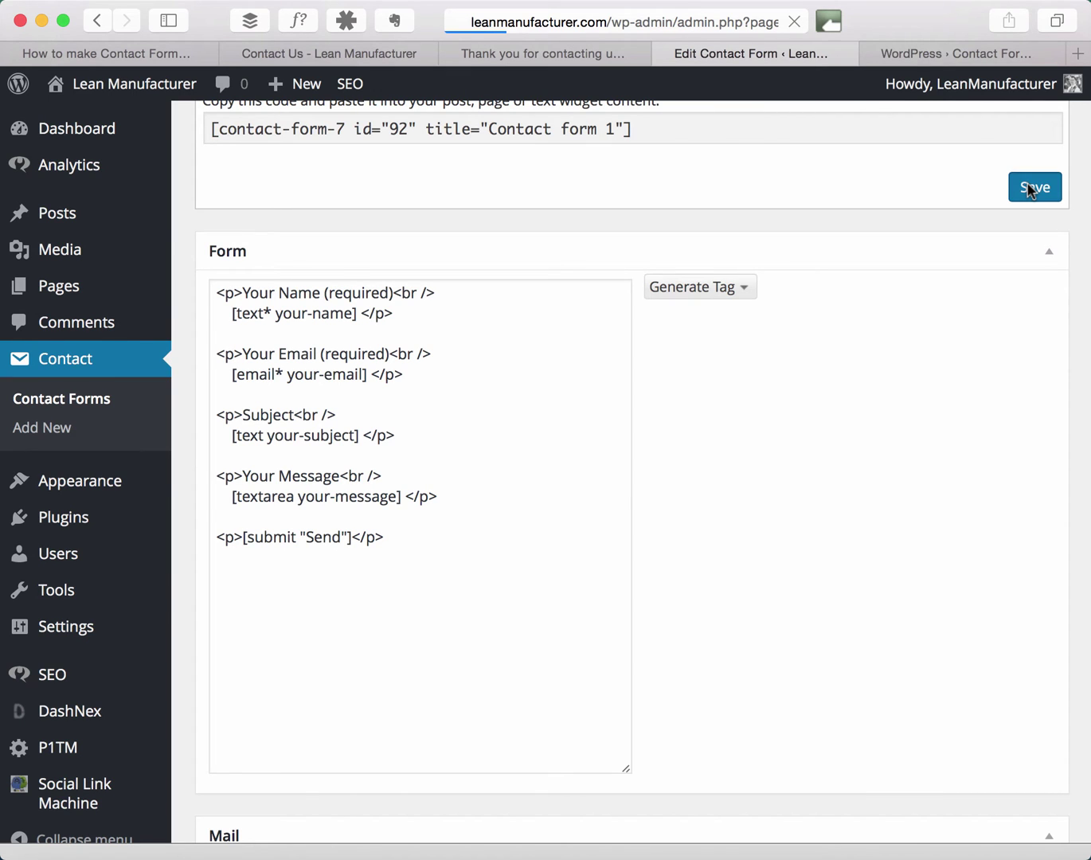
{"action": "mouse_move", "coordinate": [44, 528]}
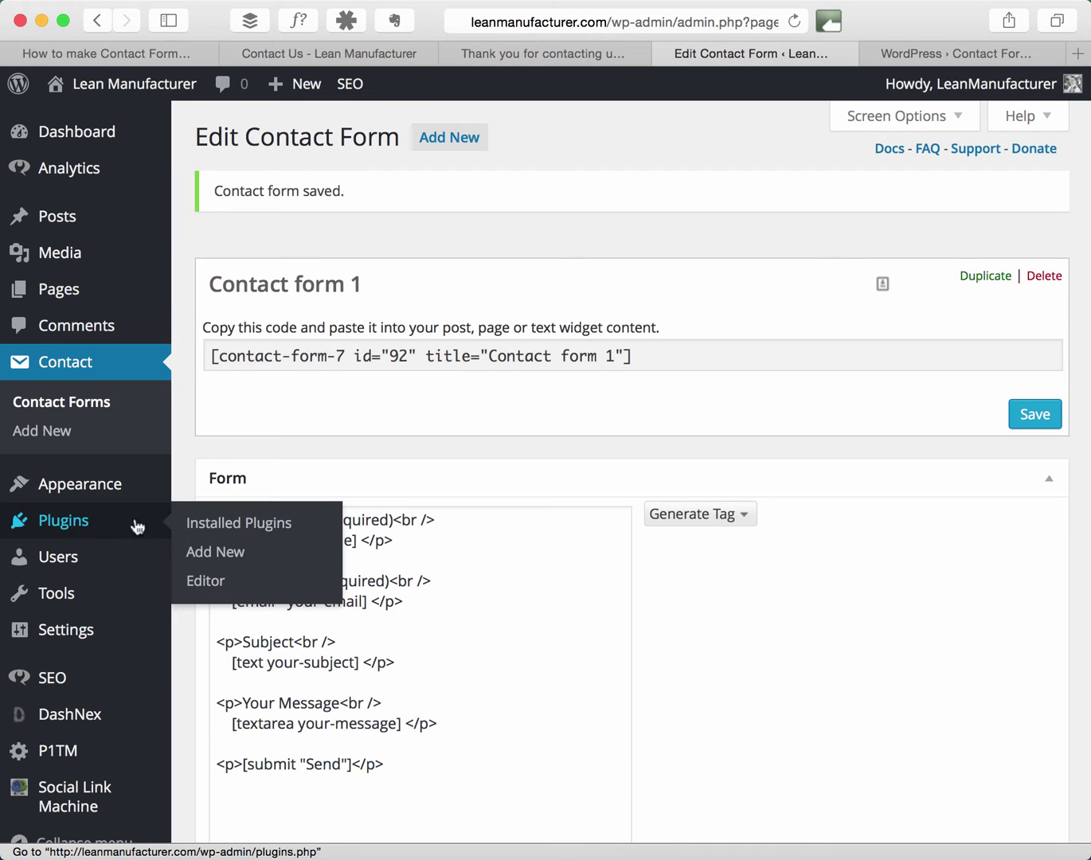
Search plugins for 'success page redirects', then install and activate Contact Form 7 - Success Page Redirects.
{"action": "left_click", "coordinate": [218, 551]}
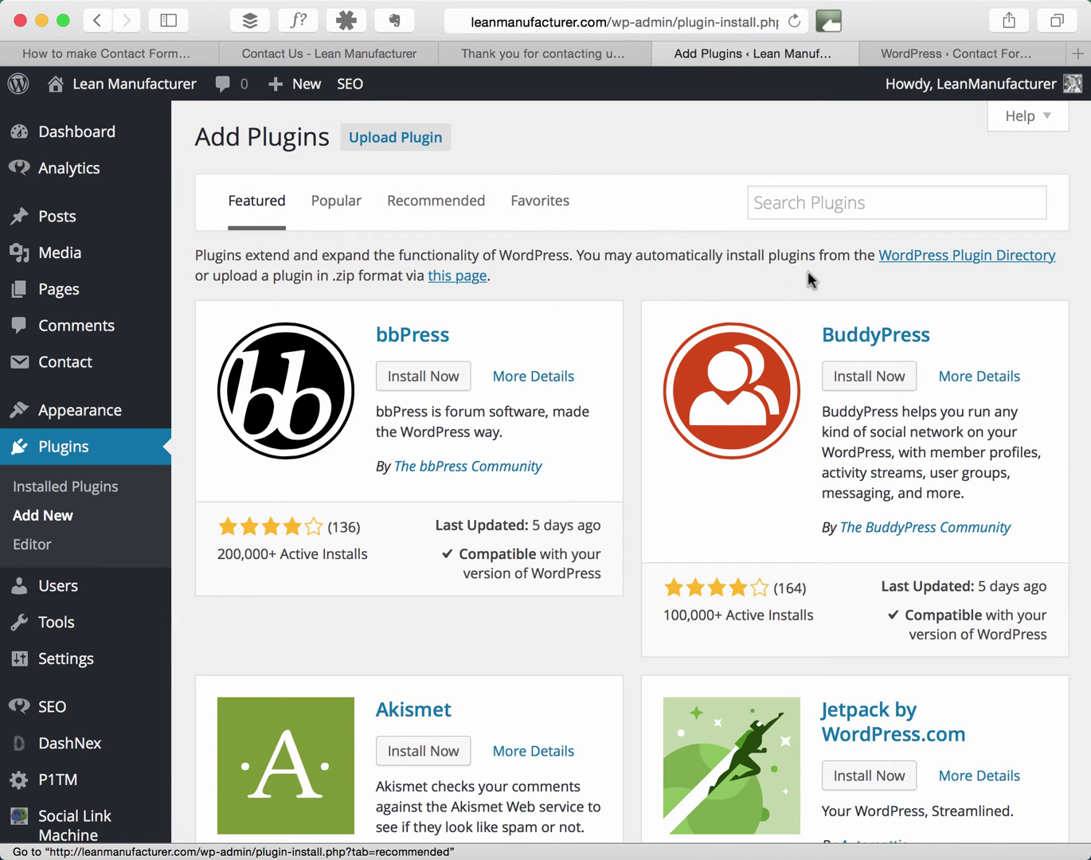
{"action": "left_click", "coordinate": [843, 209]}
{"action": "type", "text": "success page re"}
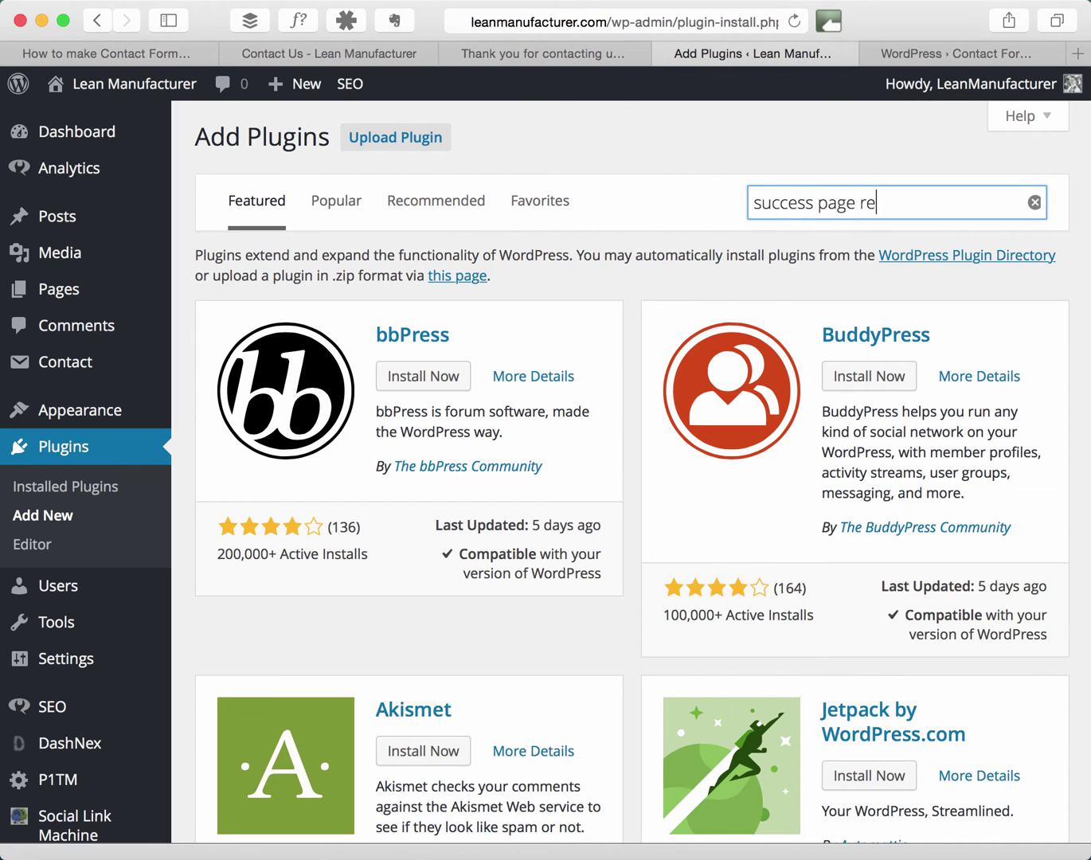
{"action": "type", "text": "directs"}
{"action": "key", "text": "Return"}
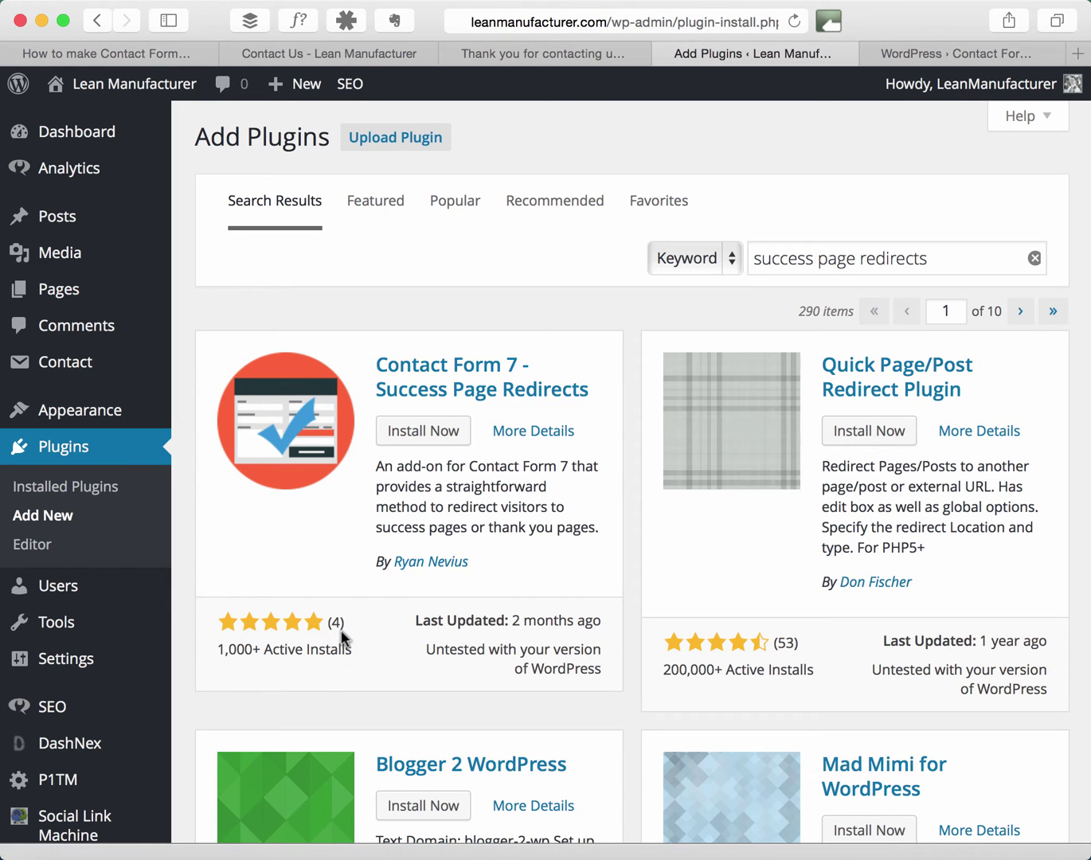
{"action": "left_click", "coordinate": [444, 431]}
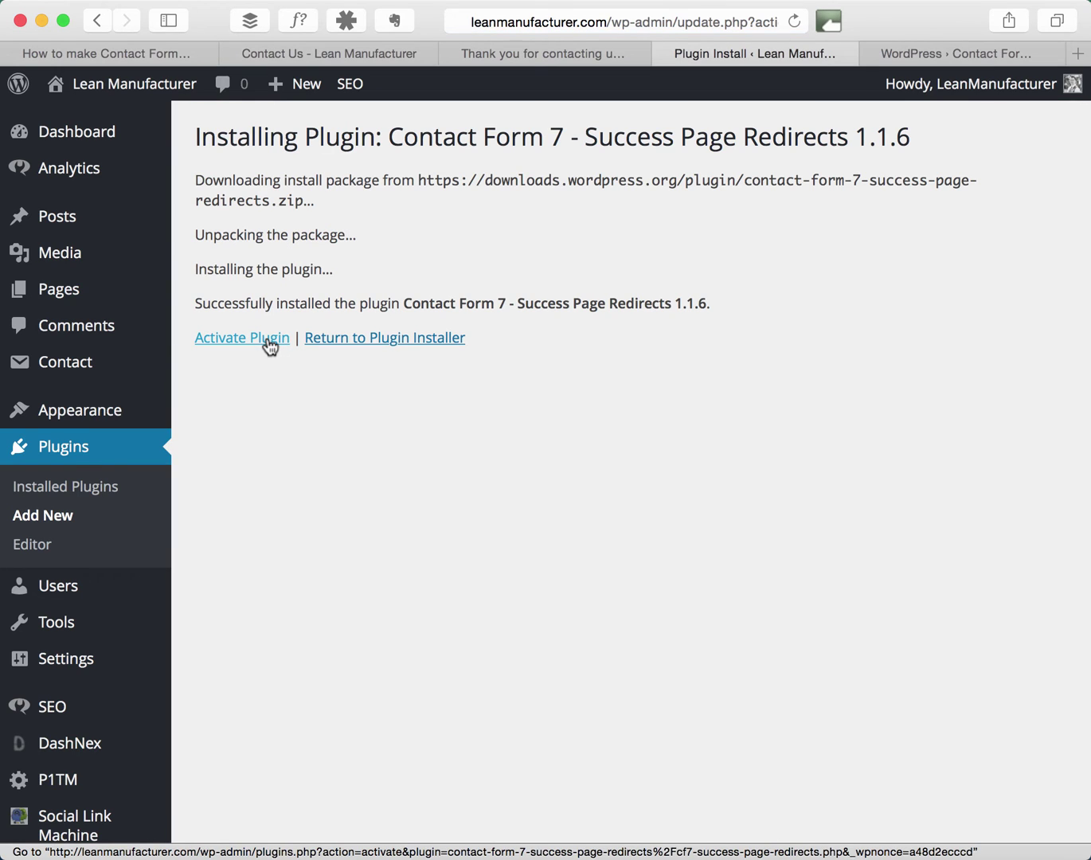
{"action": "left_click", "coordinate": [270, 342]}
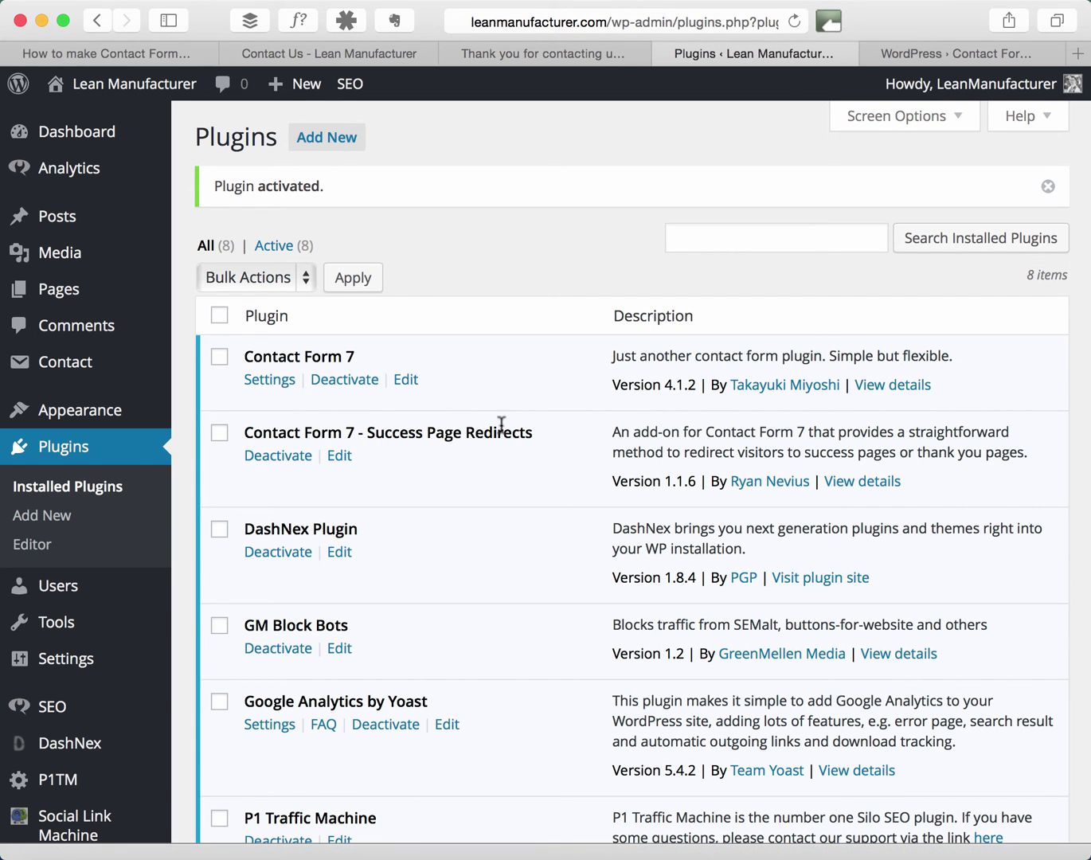
Set Contact form 1's redirect page to 'Thank you for contacting us!' and save.
{"action": "mouse_move", "coordinate": [58, 368]}
{"action": "left_click", "coordinate": [241, 368]}
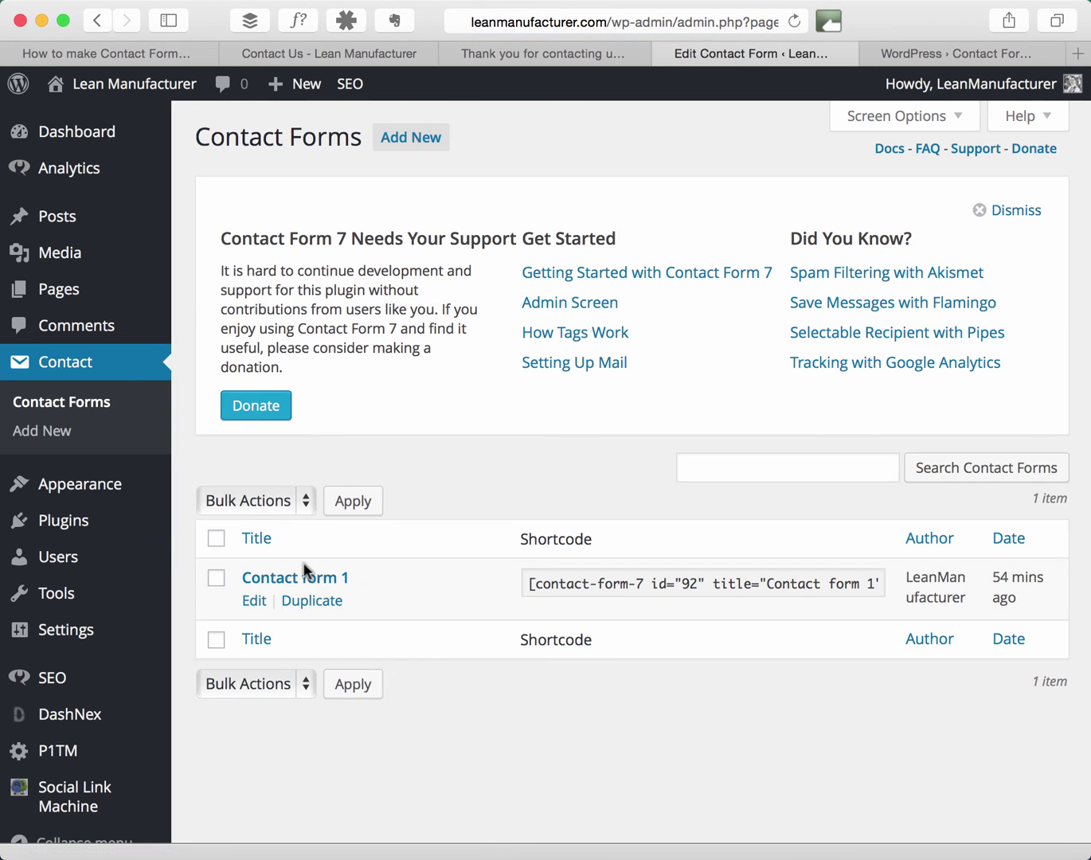
{"action": "left_click", "coordinate": [257, 604]}
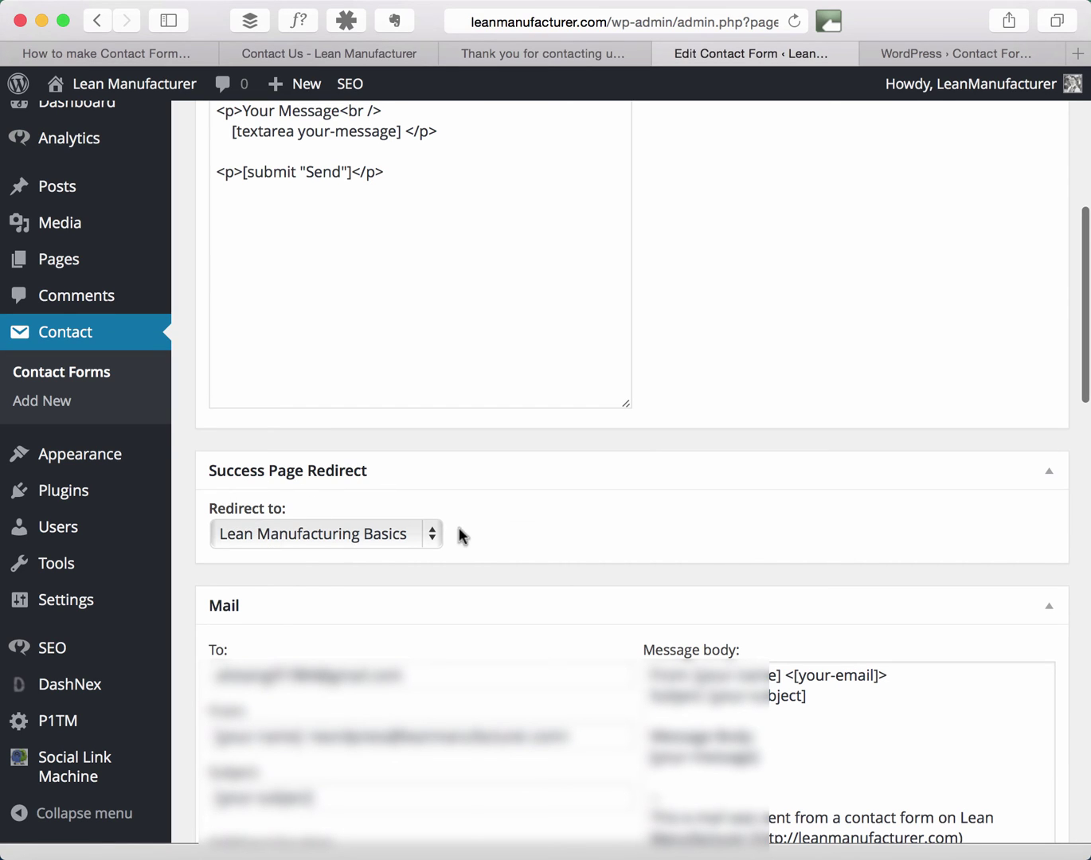
{"action": "left_click", "coordinate": [434, 533]}
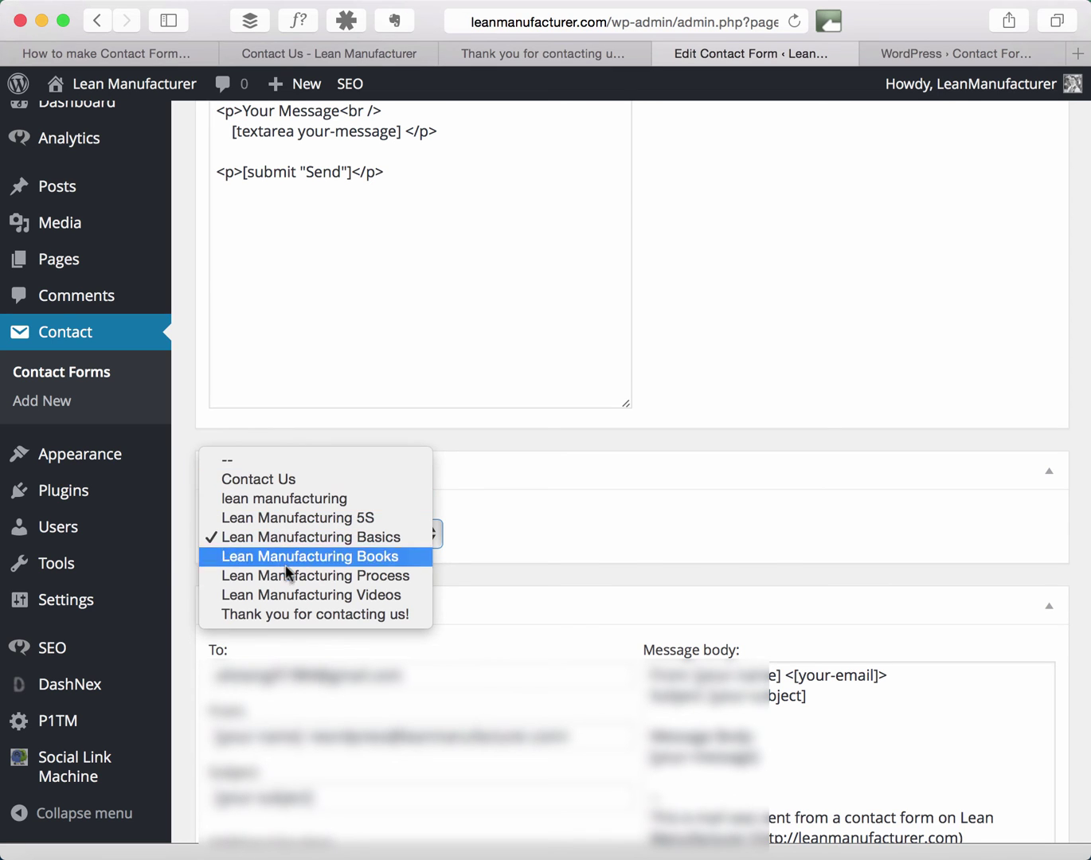
{"action": "left_click", "coordinate": [291, 614]}
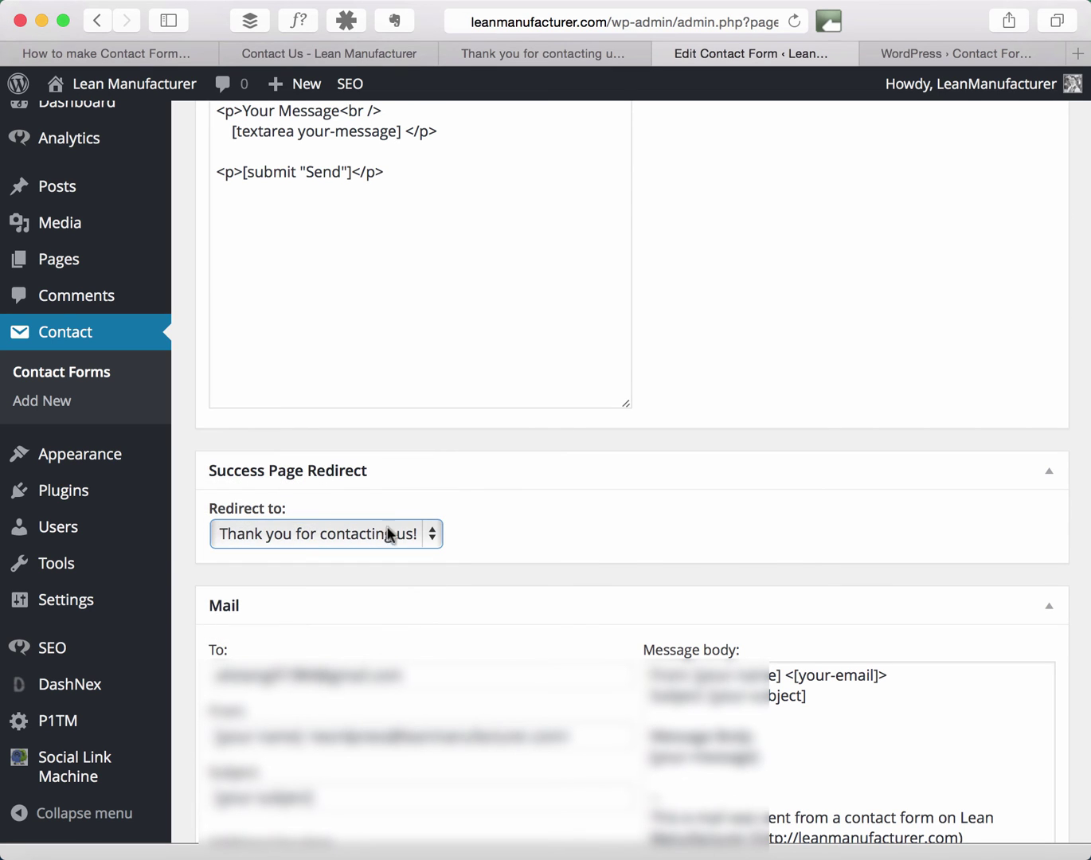
{"action": "scroll", "coordinate": [608, 508], "scroll_direction": "up", "scroll_amount": 10}
{"action": "left_click", "coordinate": [1026, 358]}
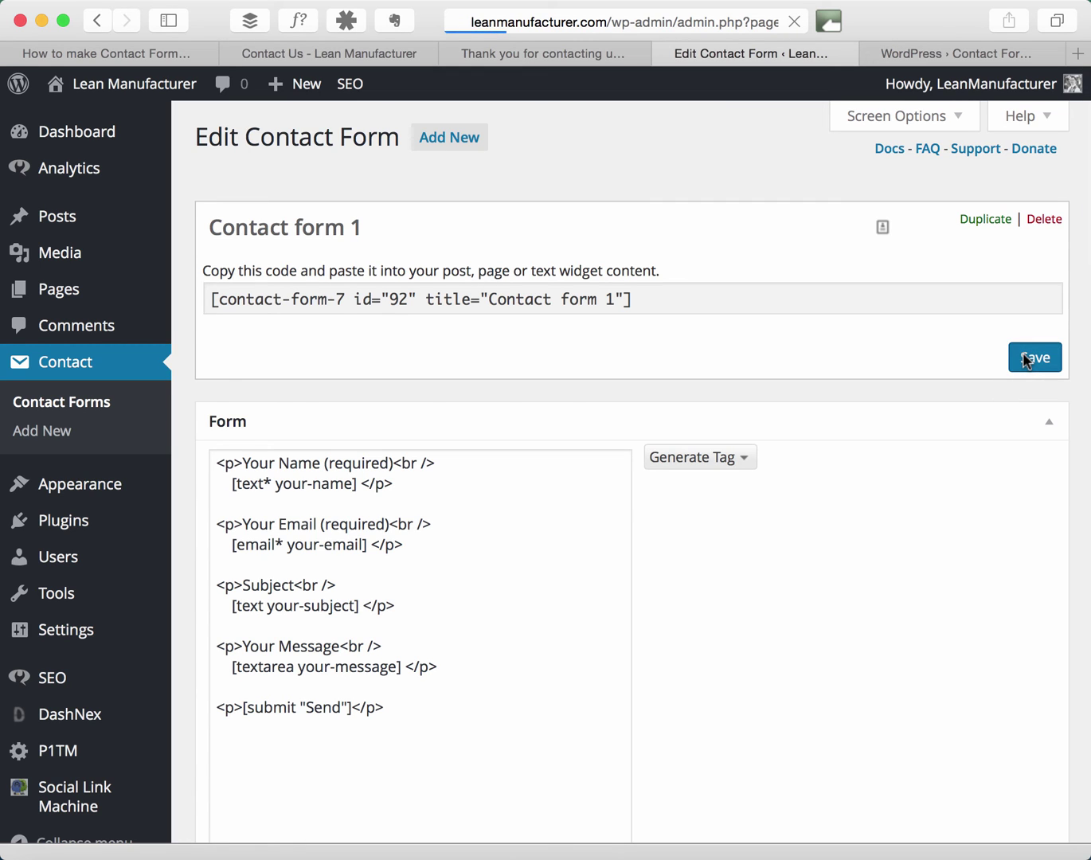
On the Contact Us page, enter a test name, fixing a typo, and an e-mail address.
{"action": "left_click", "coordinate": [405, 55]}
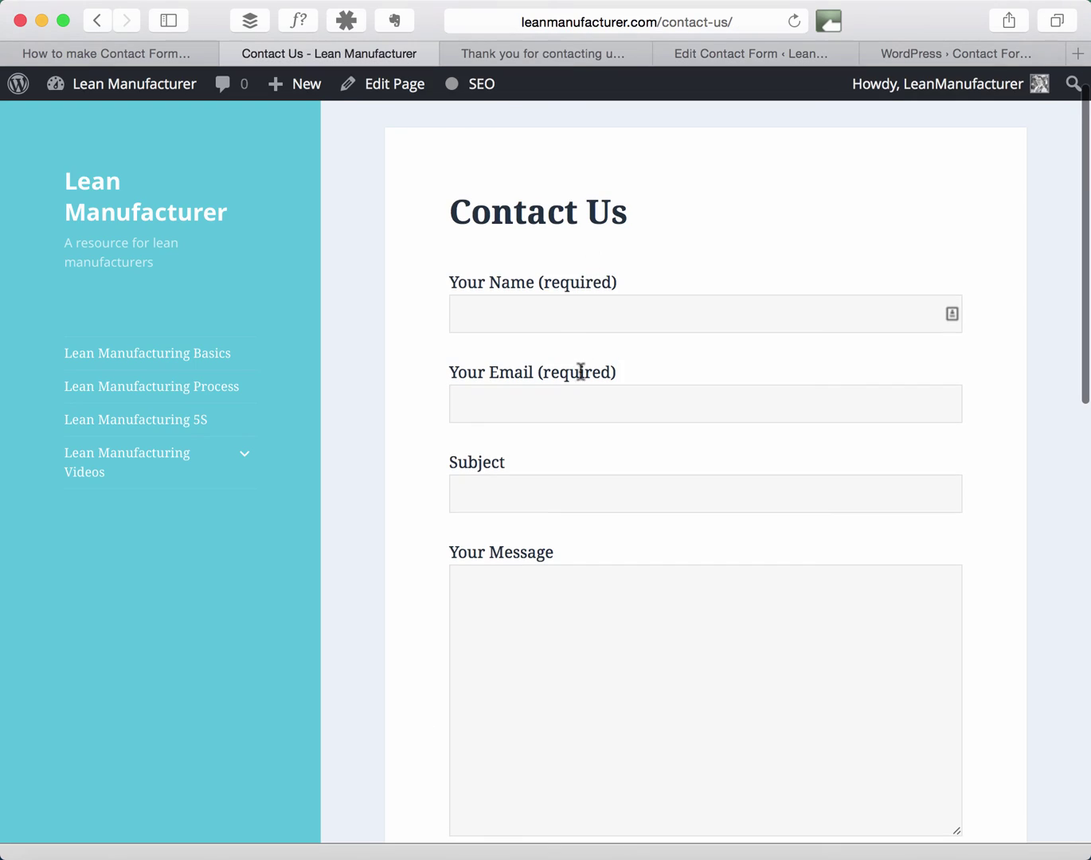
{"action": "left_click", "coordinate": [575, 320]}
{"action": "type", "text": "Alisatir"}
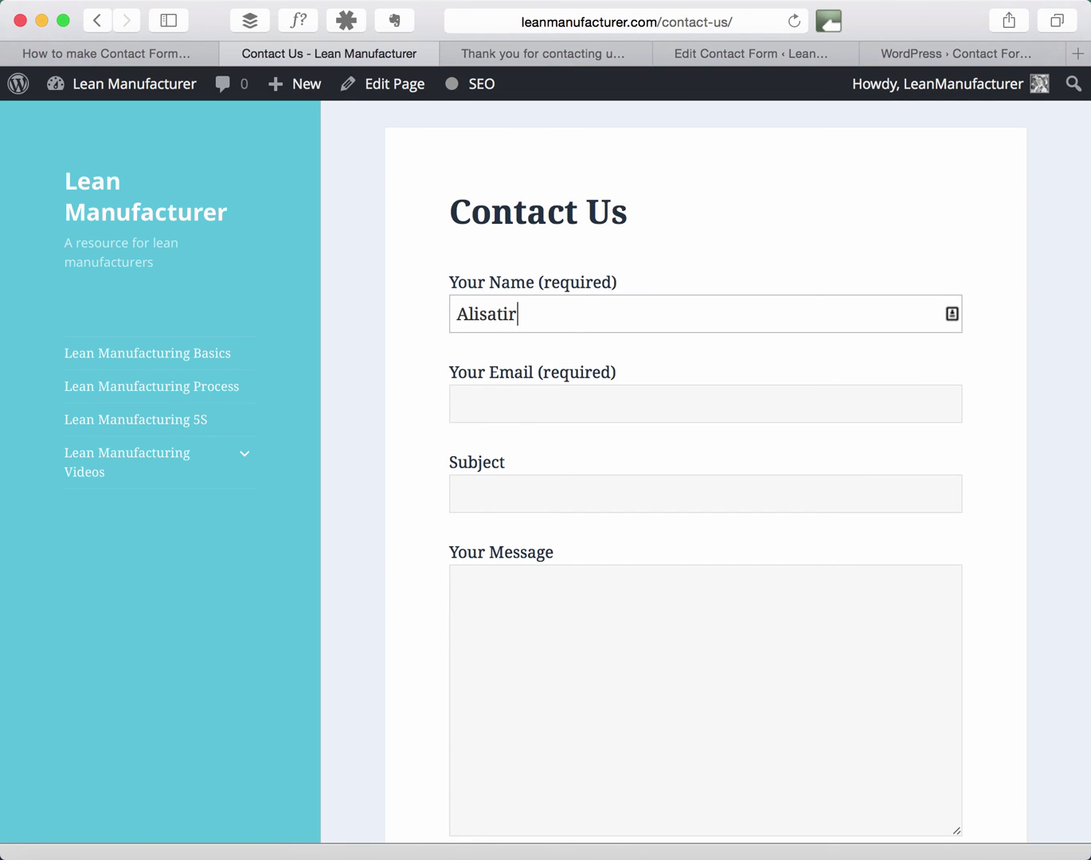
{"action": "key", "text": "BackSpace"}
{"action": "key", "text": "BackSpace"}
{"action": "key", "text": "BackSpace"}
{"action": "key", "text": "BackSpace"}
{"action": "type", "text": "tai"}
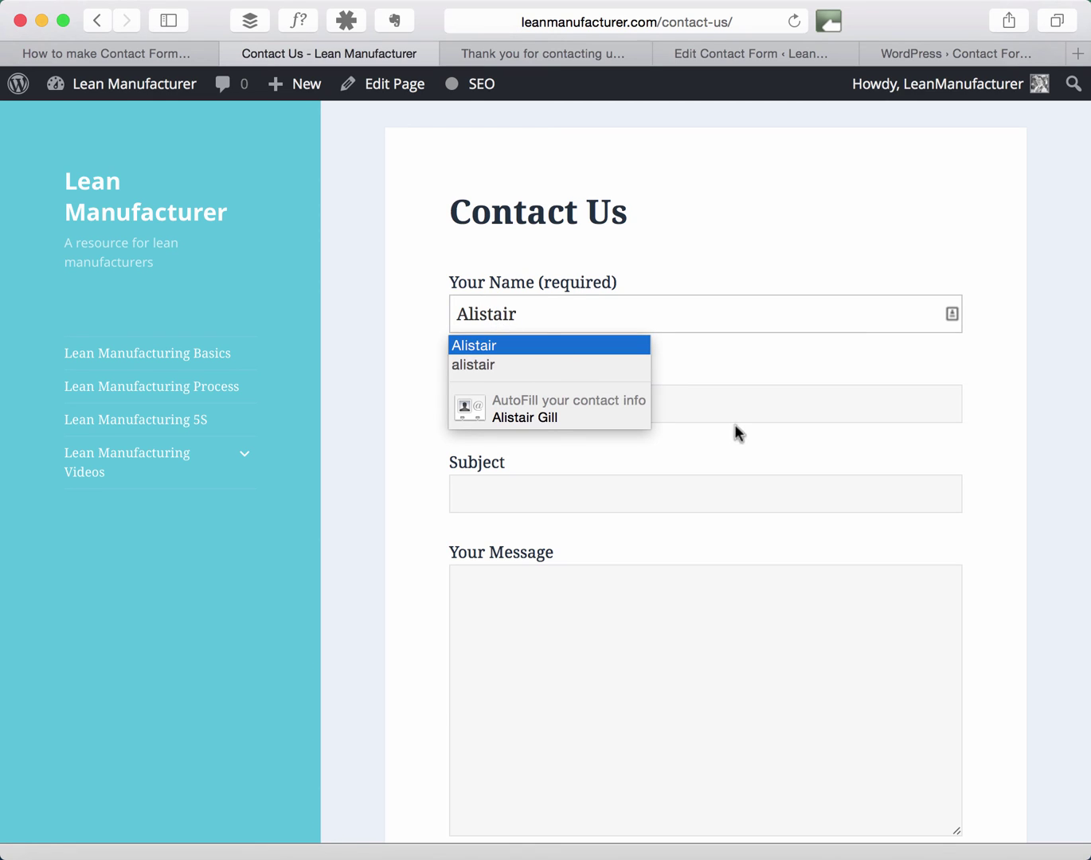
{"action": "left_click", "coordinate": [736, 409]}
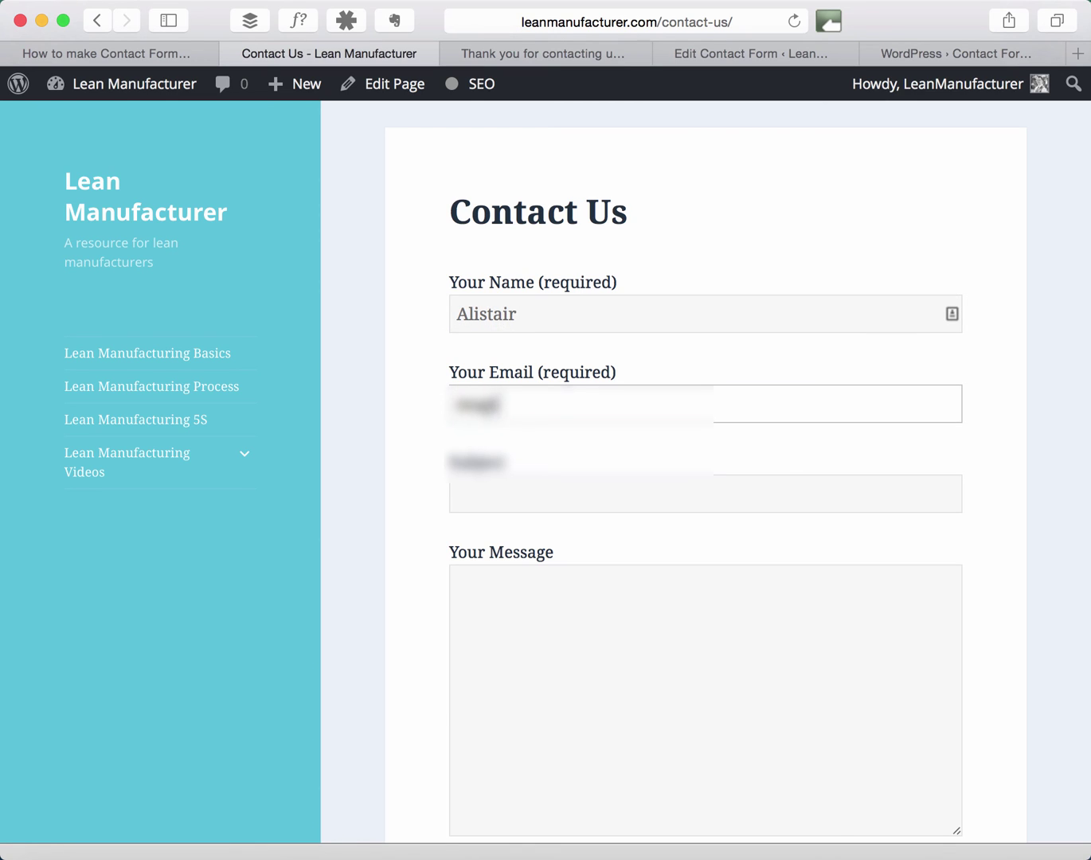
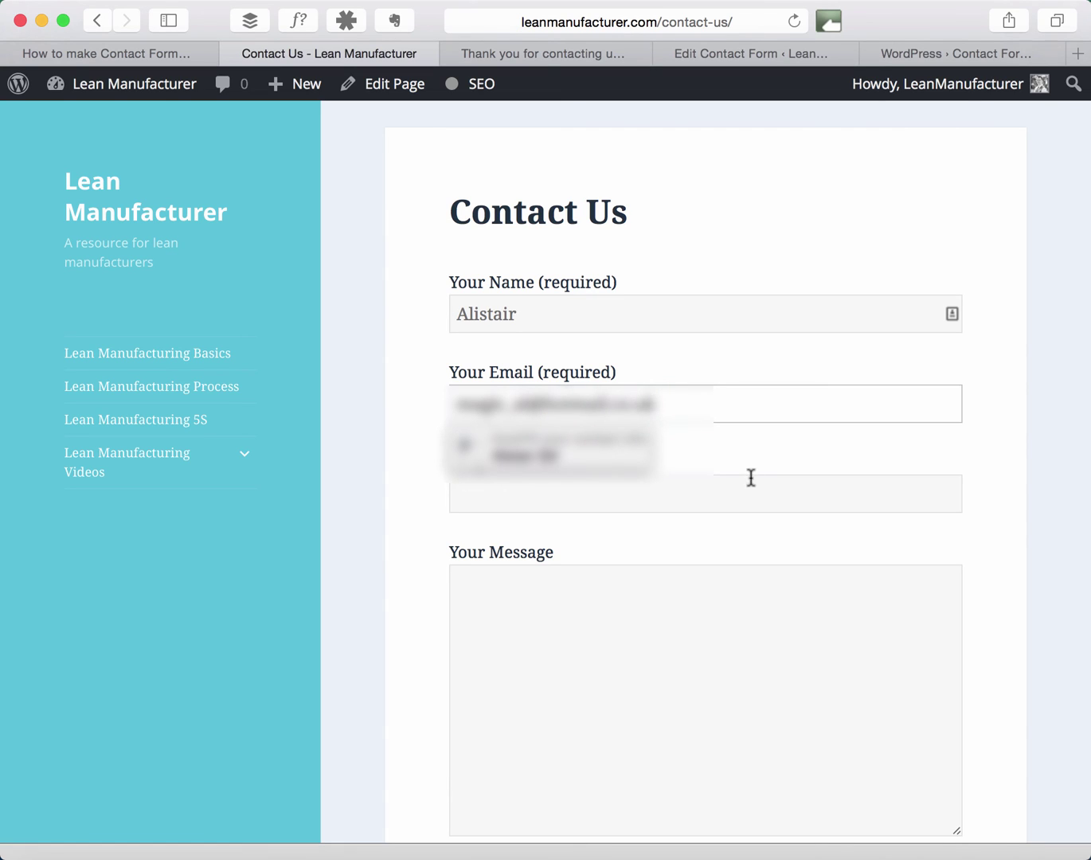
Fill subject 'testing' and message 'jlBavjbabv Help!', then send the form.
{"action": "left_click", "coordinate": [750, 494]}
{"action": "type", "text": "testing"}
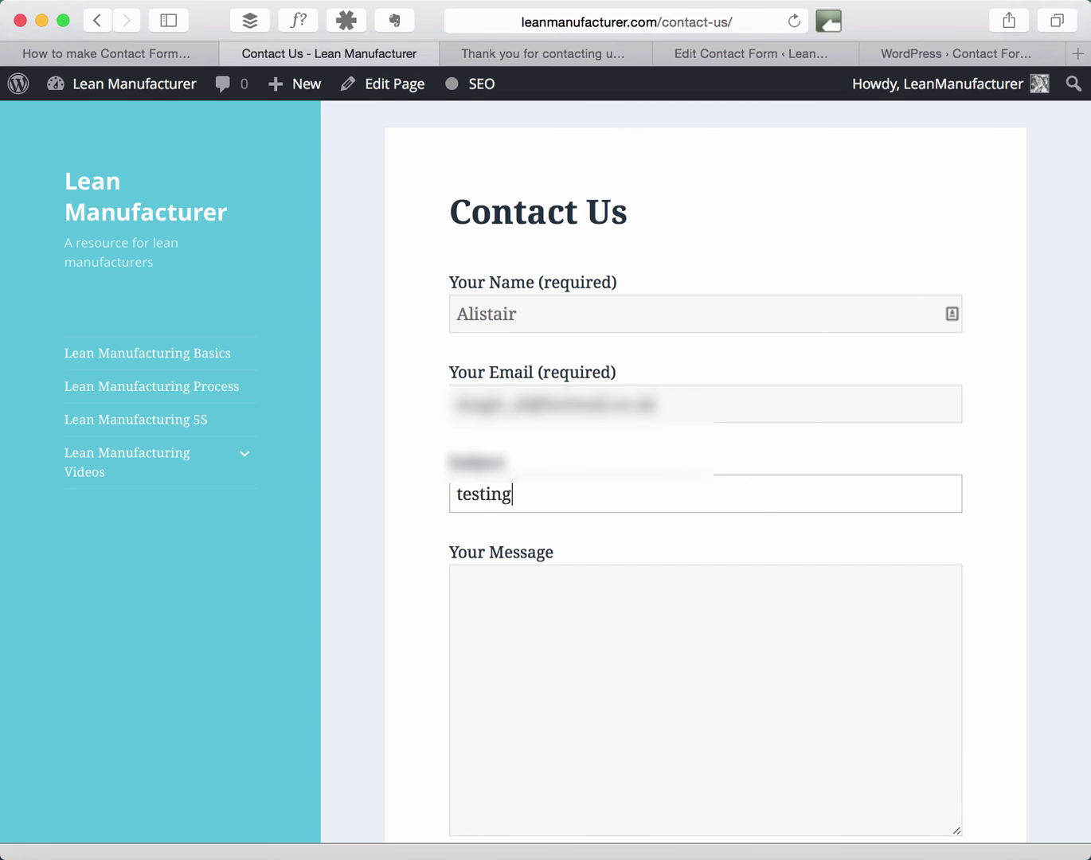
{"action": "left_click", "coordinate": [803, 634]}
{"action": "type", "text": "jlBavjbabv"}
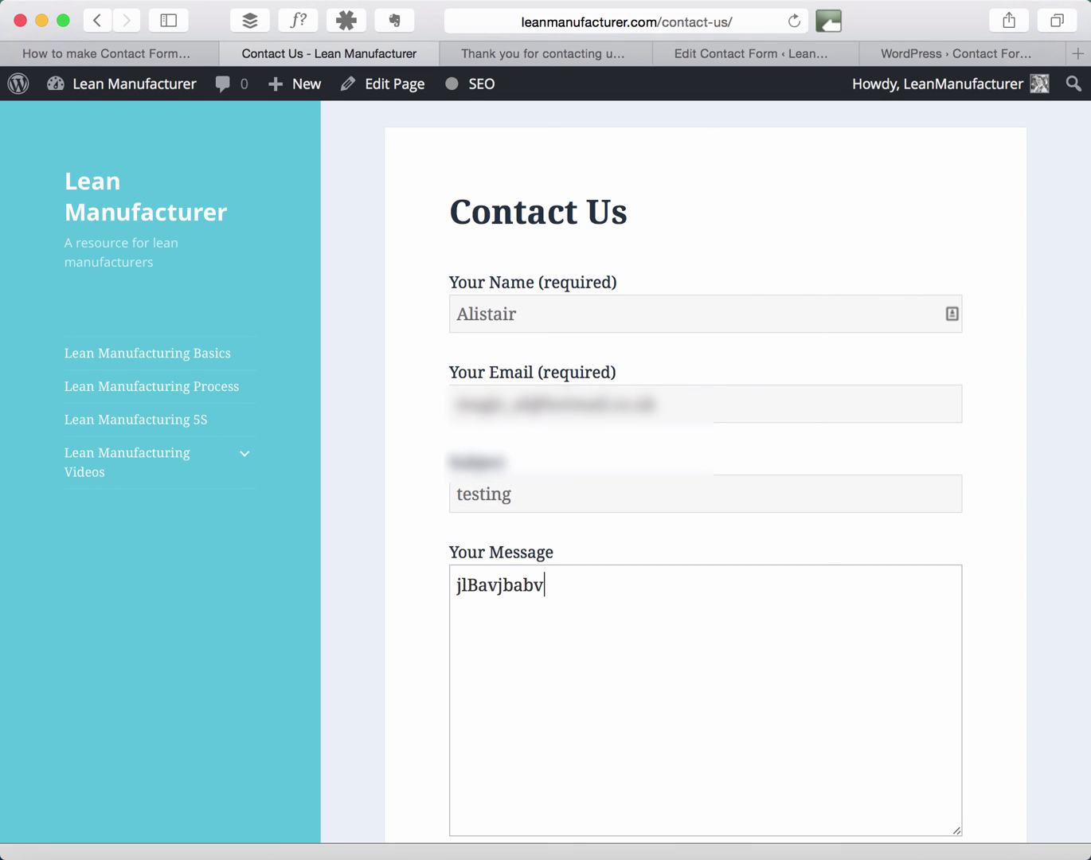
{"action": "type", "text": " Help!"}
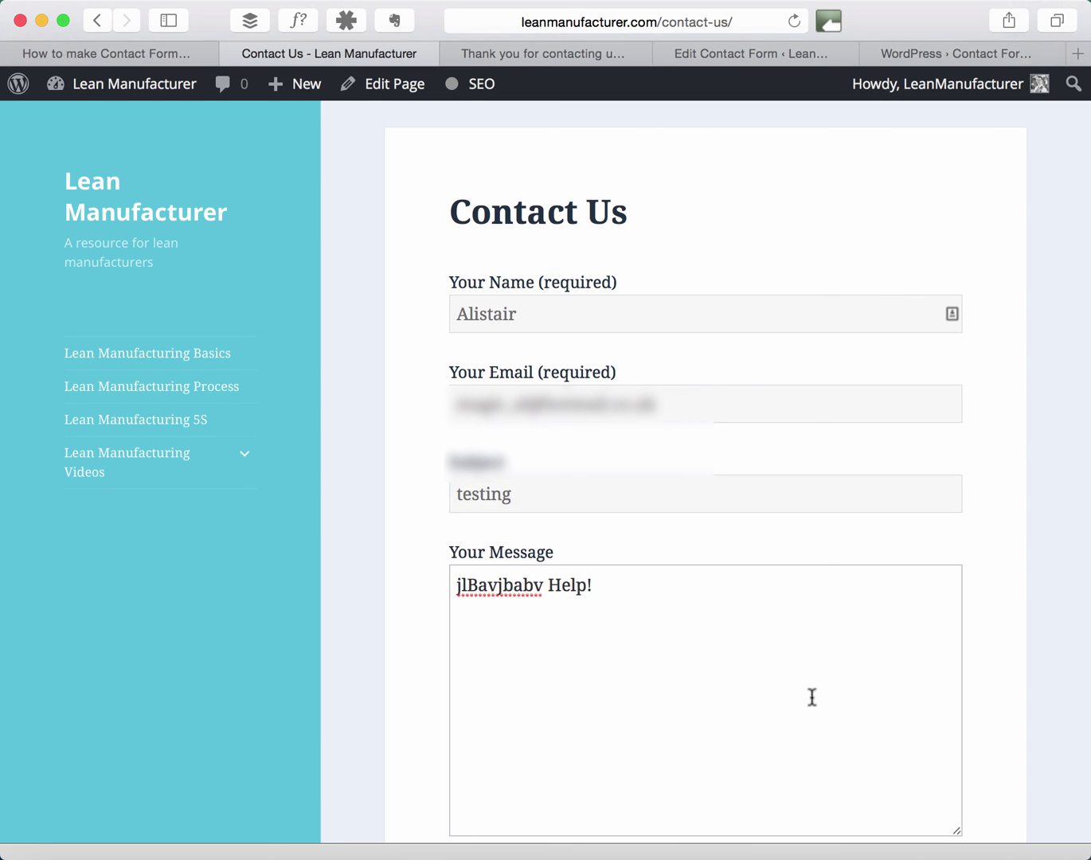
{"action": "scroll", "coordinate": [811, 691], "scroll_direction": "down", "scroll_amount": 5}
{"action": "left_click", "coordinate": [509, 442]}
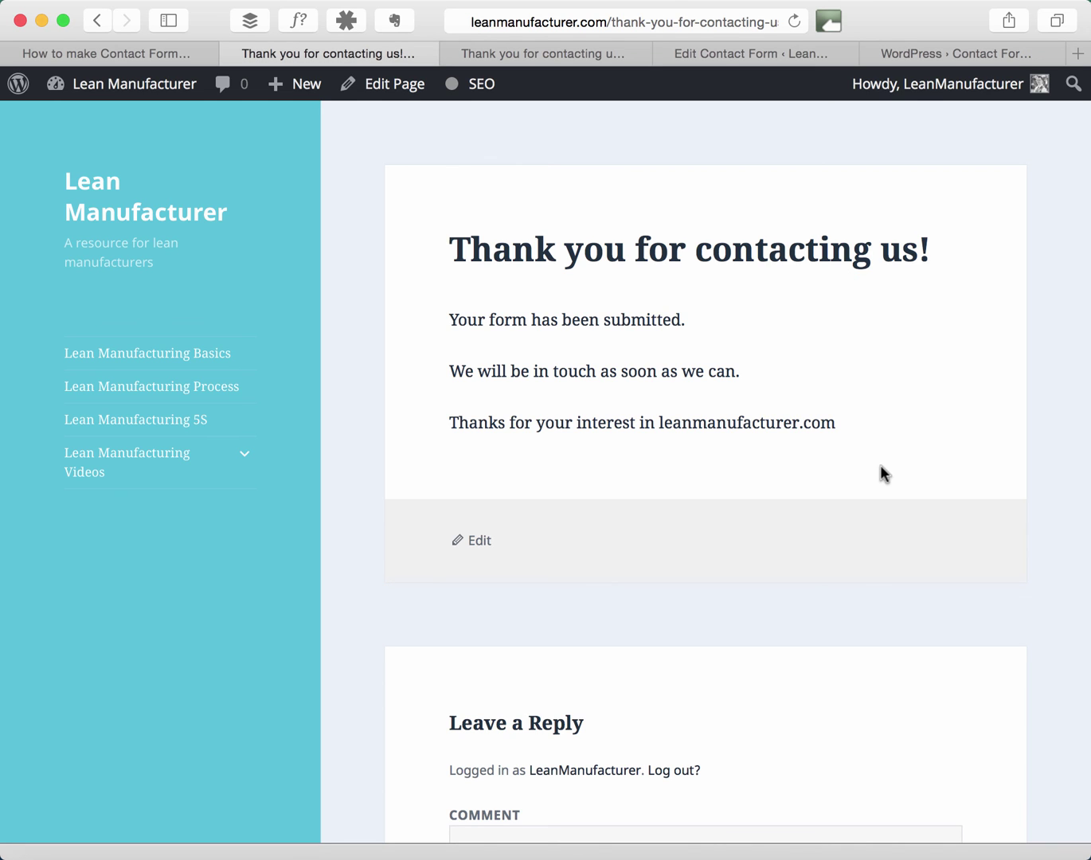
Scroll up on the 'Thank you for contacting us!' page to read its confirmation message.
{"action": "scroll", "coordinate": [880, 465], "scroll_direction": "up", "scroll_amount": 2}
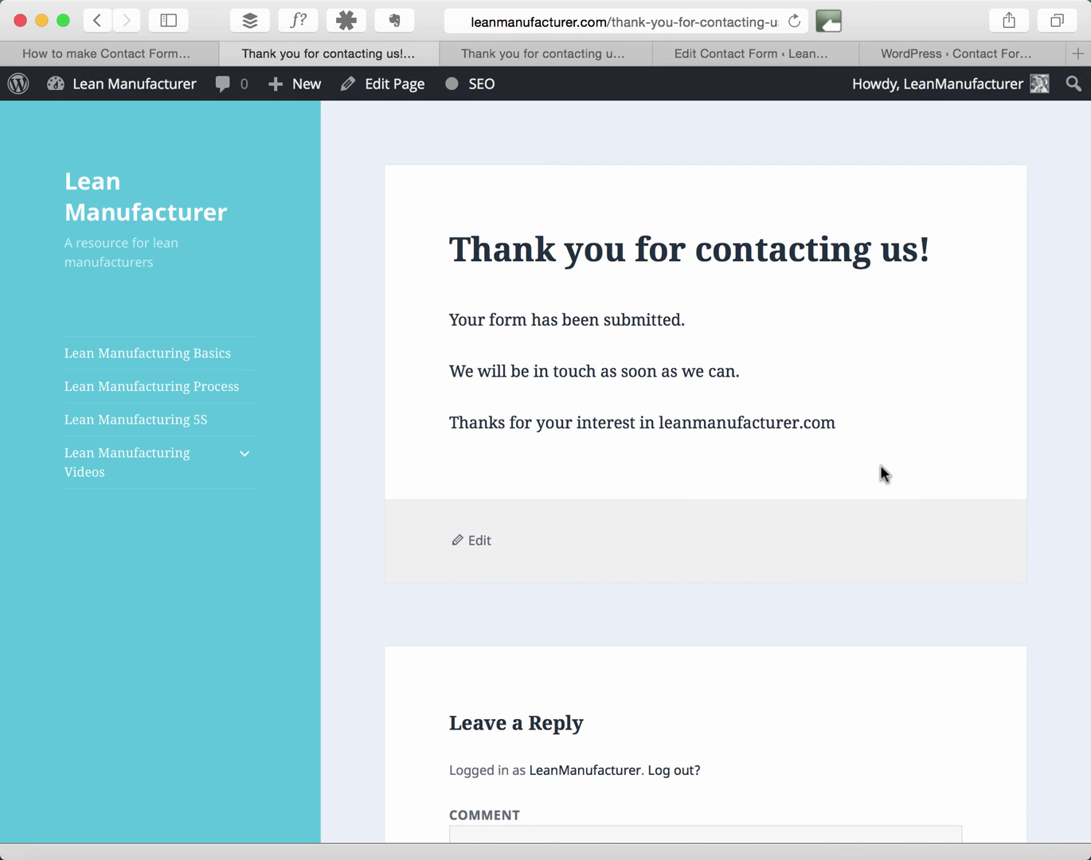